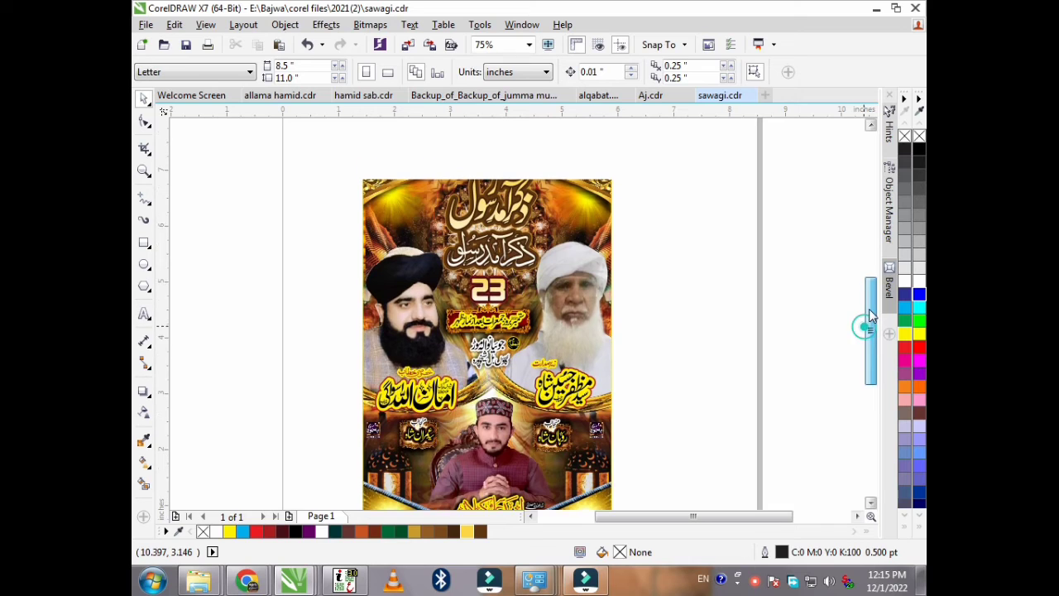
Step: Move the calligraphy title at the poster's top and its two outline layers onto the blank area right of the poster
left_click(144, 170)
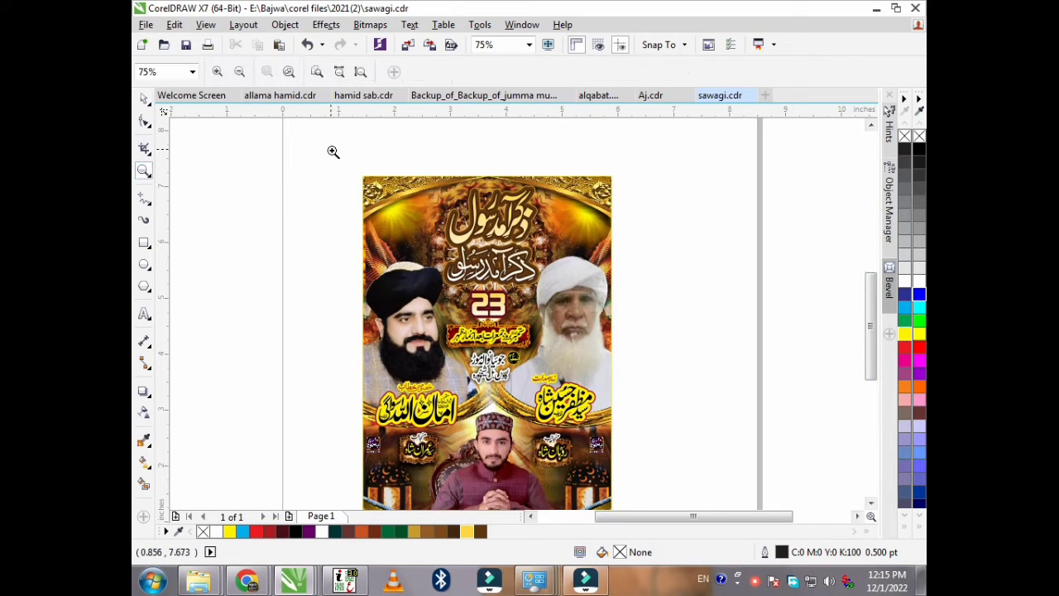
left_click_drag(333, 151, 667, 407)
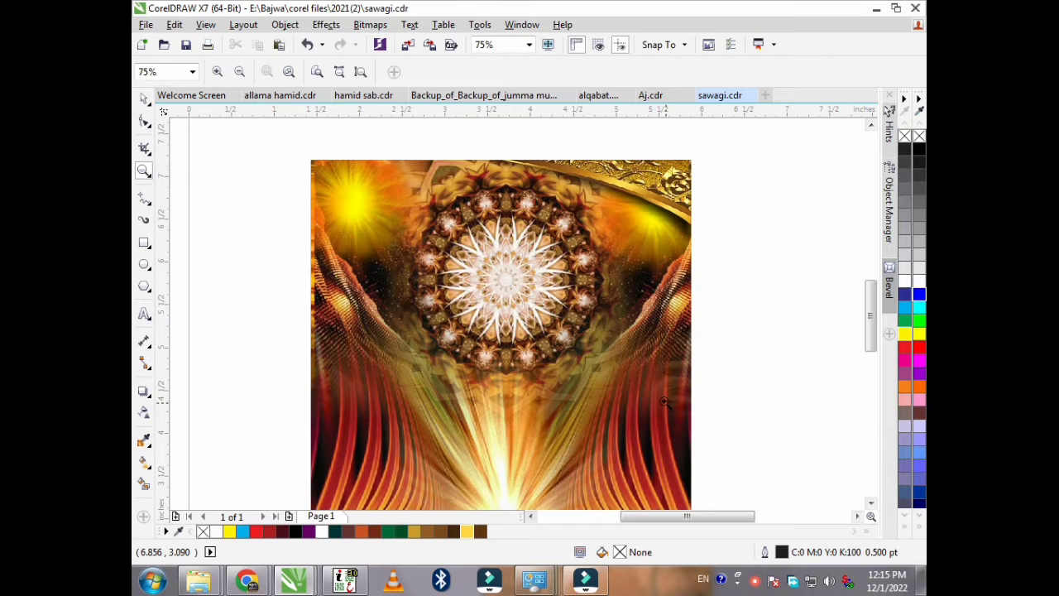
left_click(144, 98)
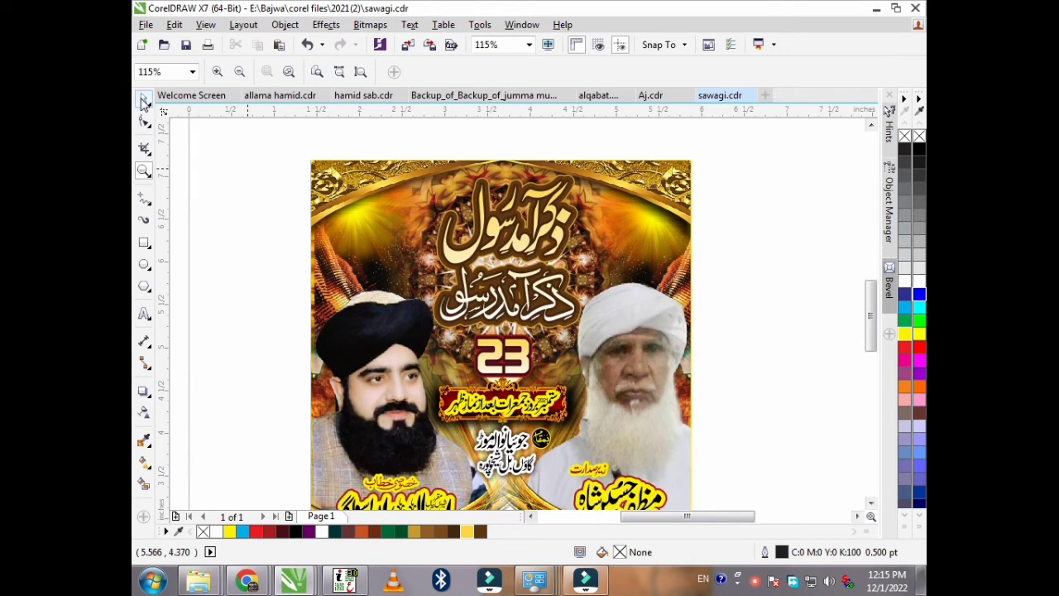
left_click(523, 238)
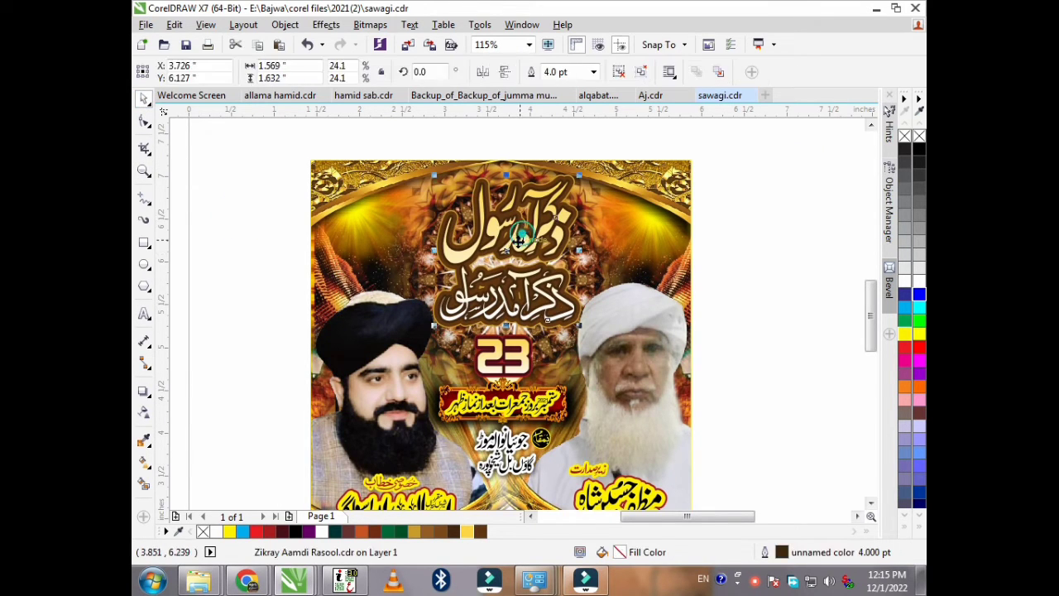
left_click_drag(523, 238, 779, 252)
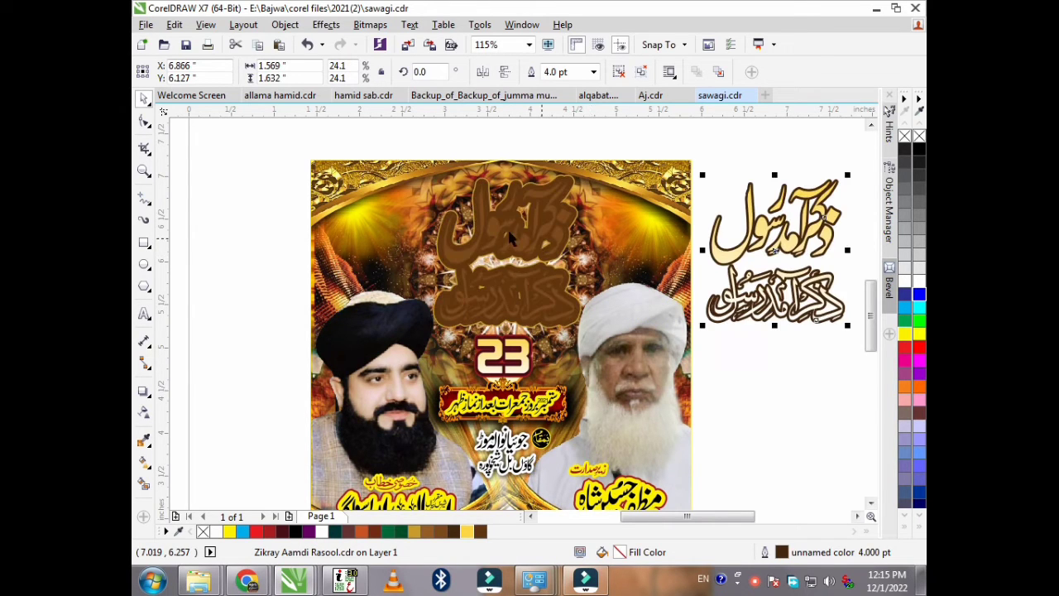
left_click_drag(512, 233, 800, 231)
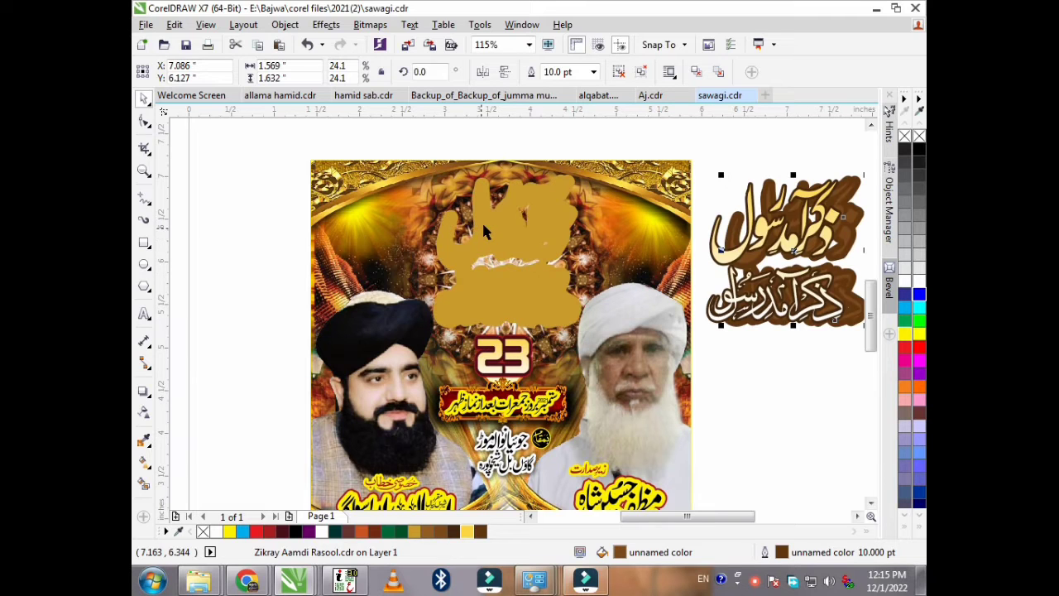
left_click_drag(481, 222, 773, 255)
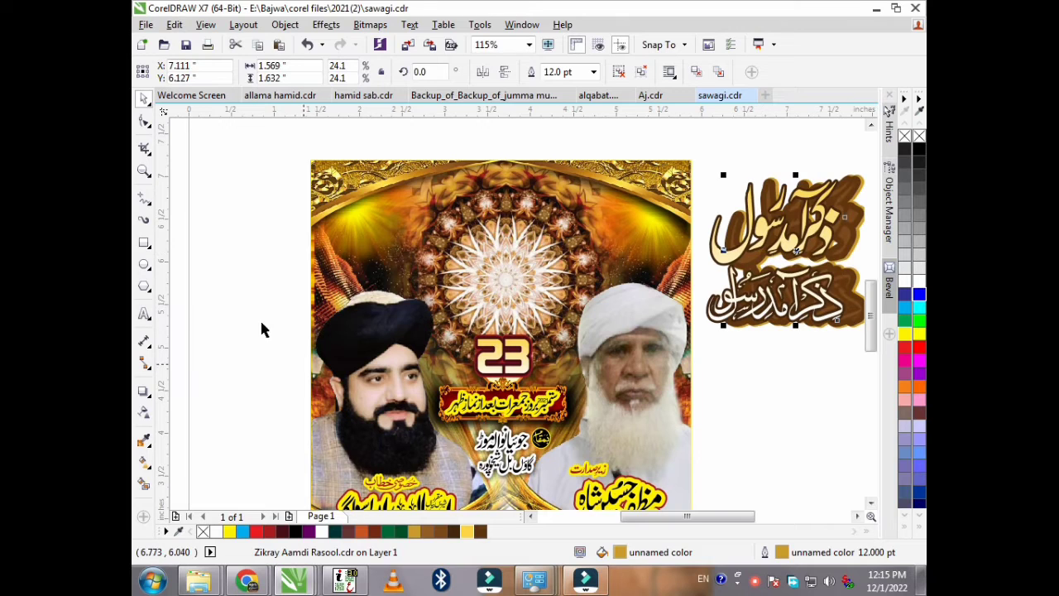
Step: Move the number 23 and the Urdu date line together off the poster to the blank area on its left
left_click_drag(248, 319, 634, 432)
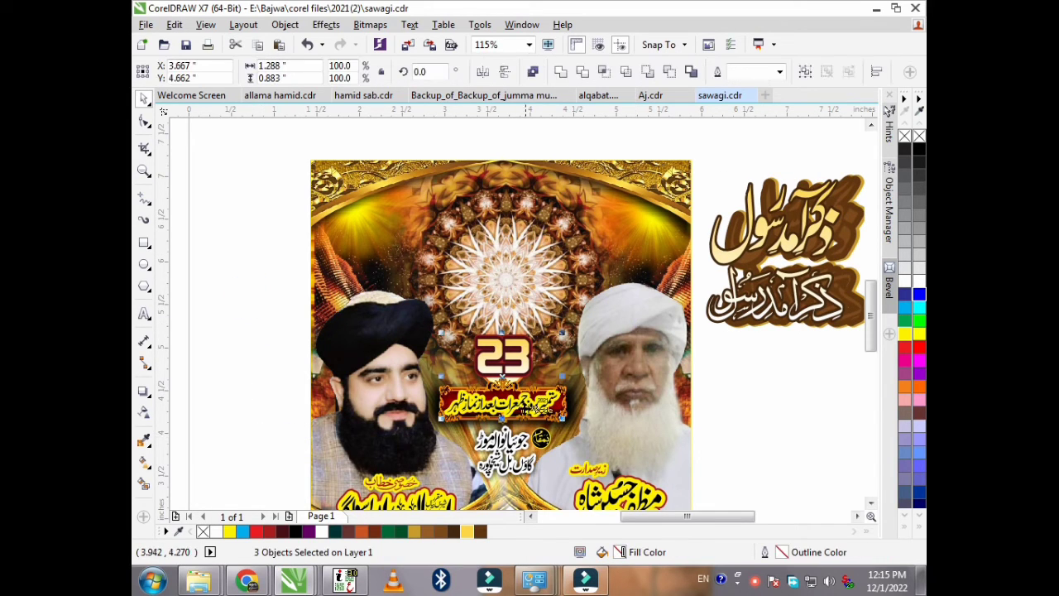
left_click_drag(534, 406, 247, 301)
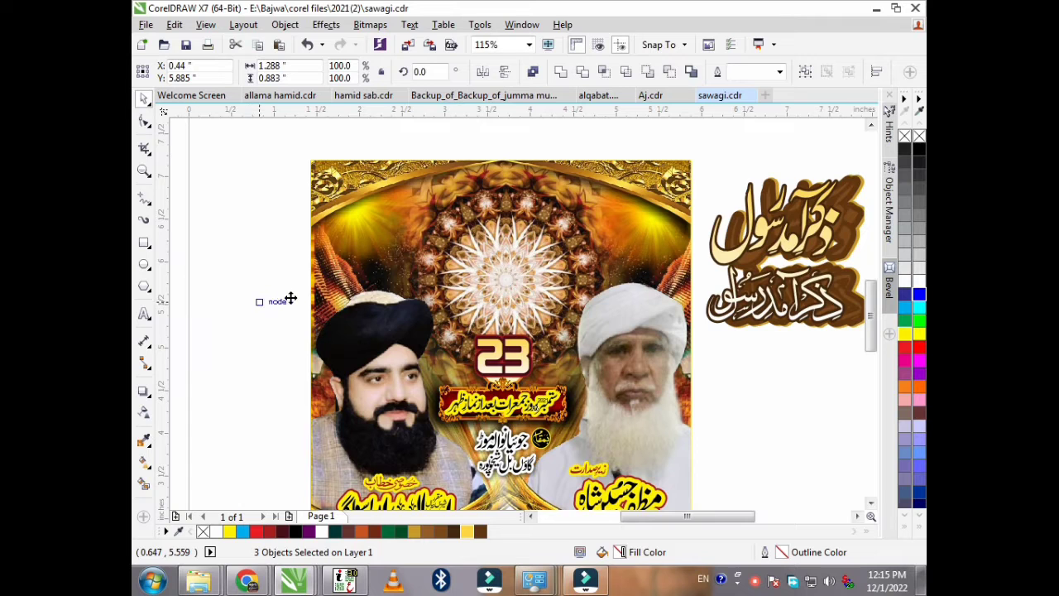
left_click(855, 424)
Step: Move the venue text and the two large speaker name titles below the upper portraits off the poster to its left
left_click_drag(874, 325, 860, 355)
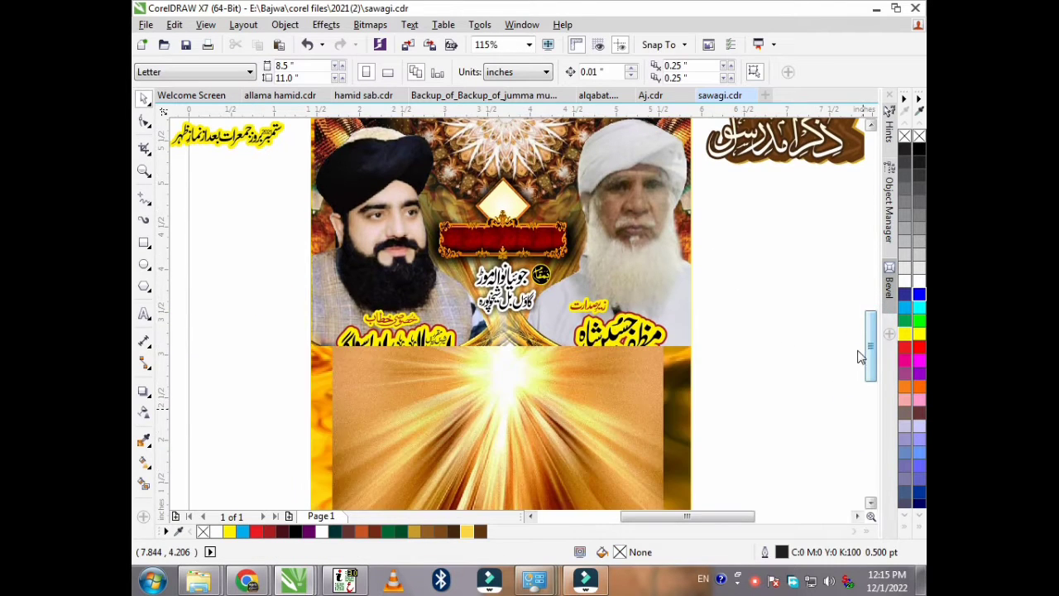
left_click_drag(794, 236, 292, 390)
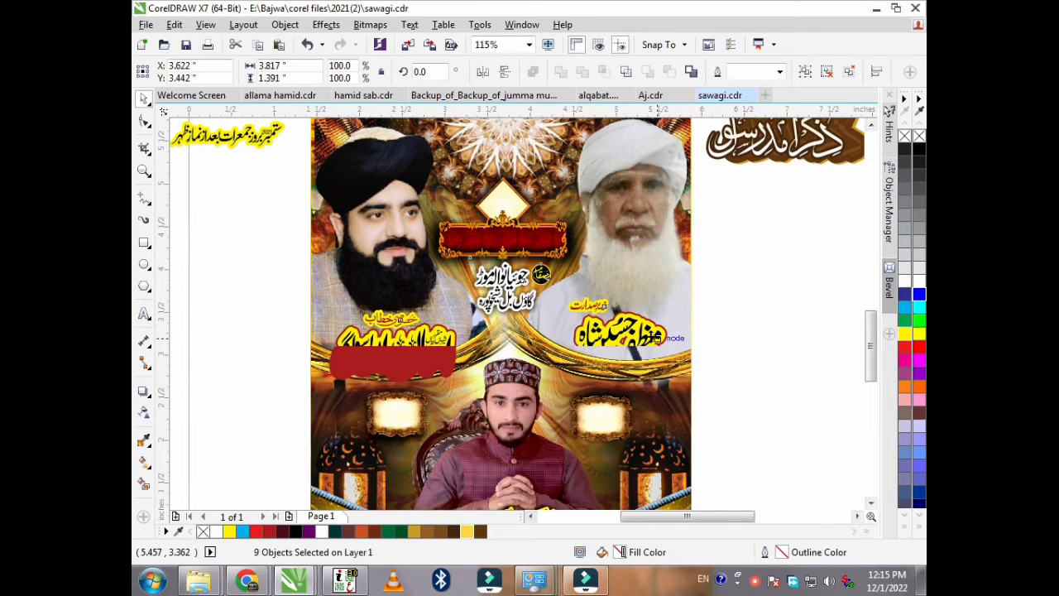
left_click_drag(523, 352, 257, 351)
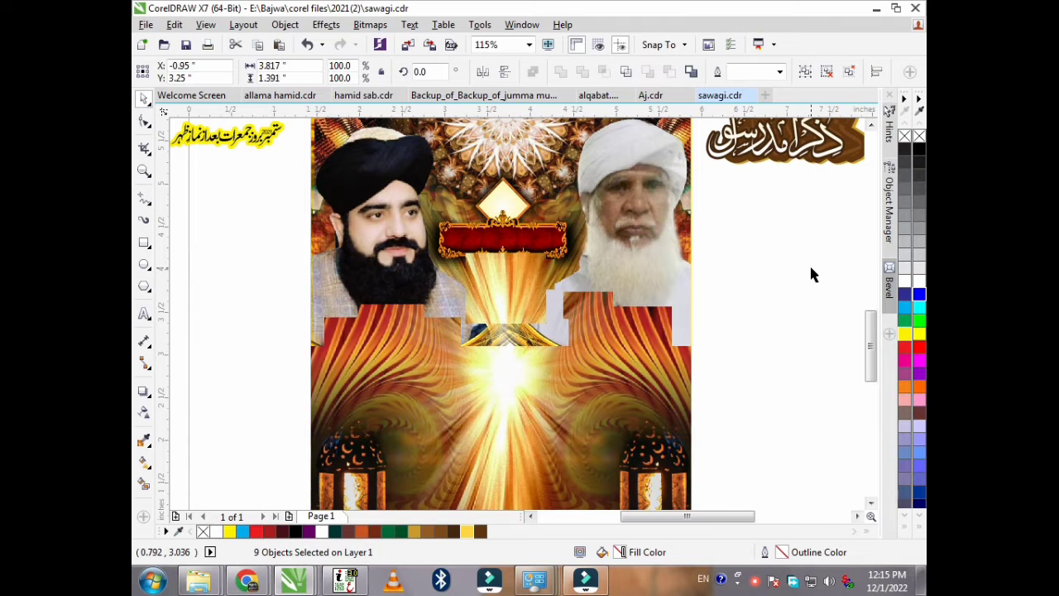
left_click(810, 268)
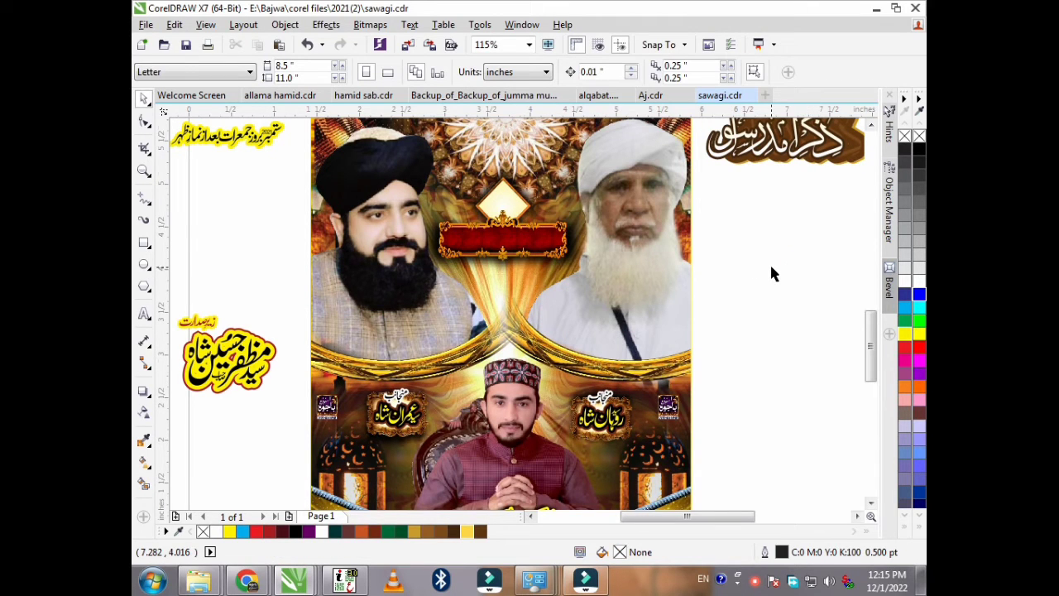
Step: Move the two small framed name labels and the small purple logos beside them off the poster to its lower left
scroll(770, 262, "down", 2)
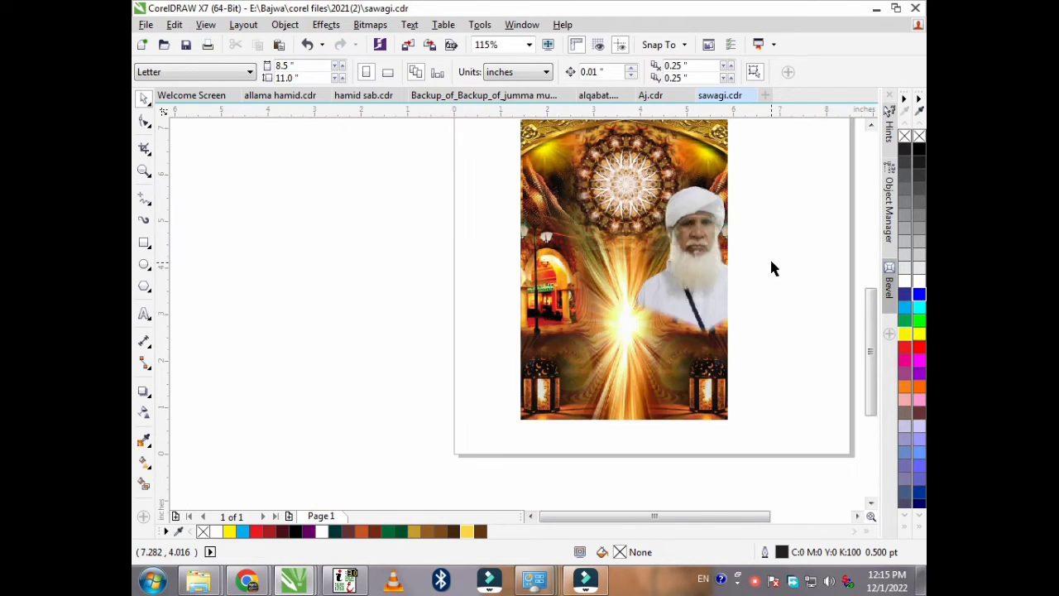
left_click_drag(797, 308, 513, 406)
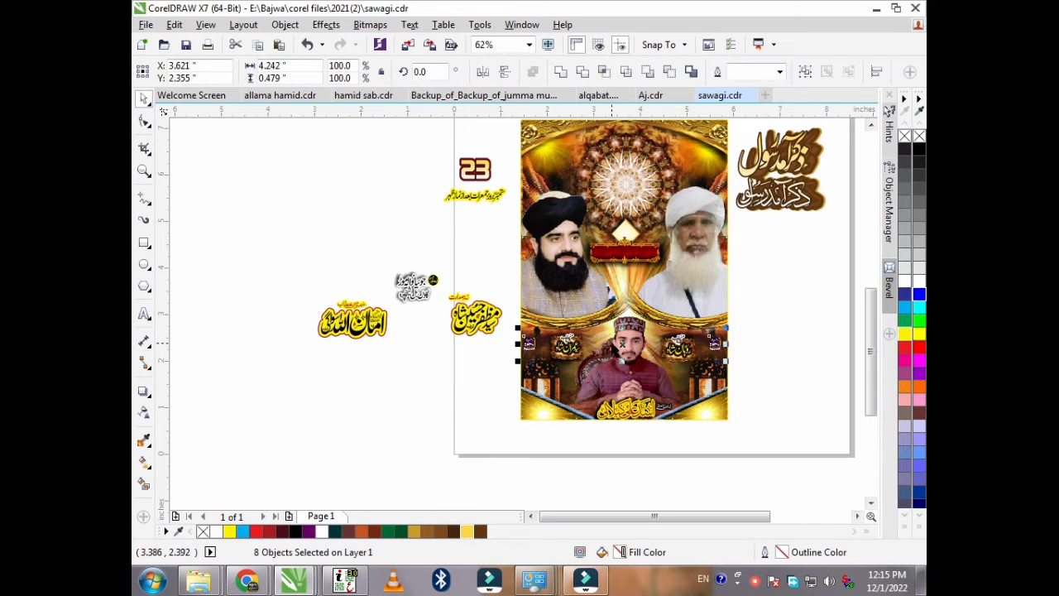
left_click_drag(621, 346, 381, 395)
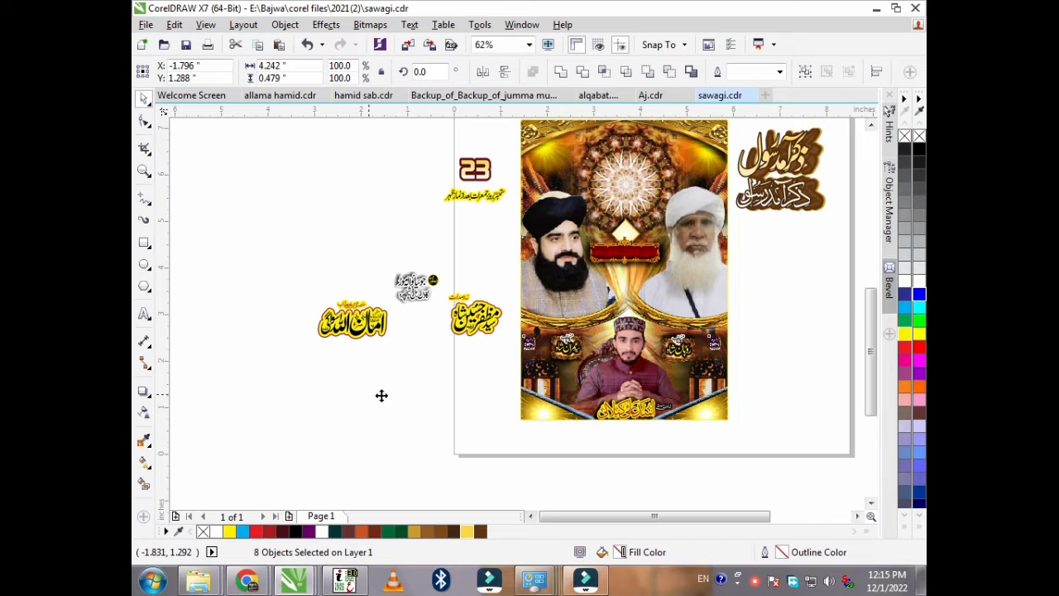
Step: Unlock the poster's PowerClip rectangle and open its contents for editing
left_click_drag(786, 378, 546, 476)
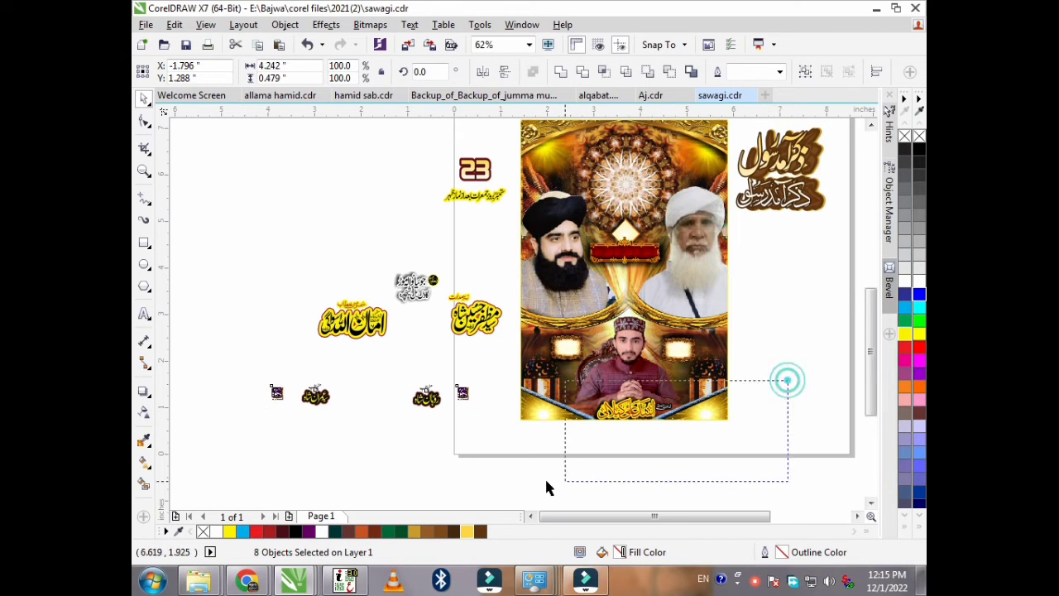
right_click(640, 416)
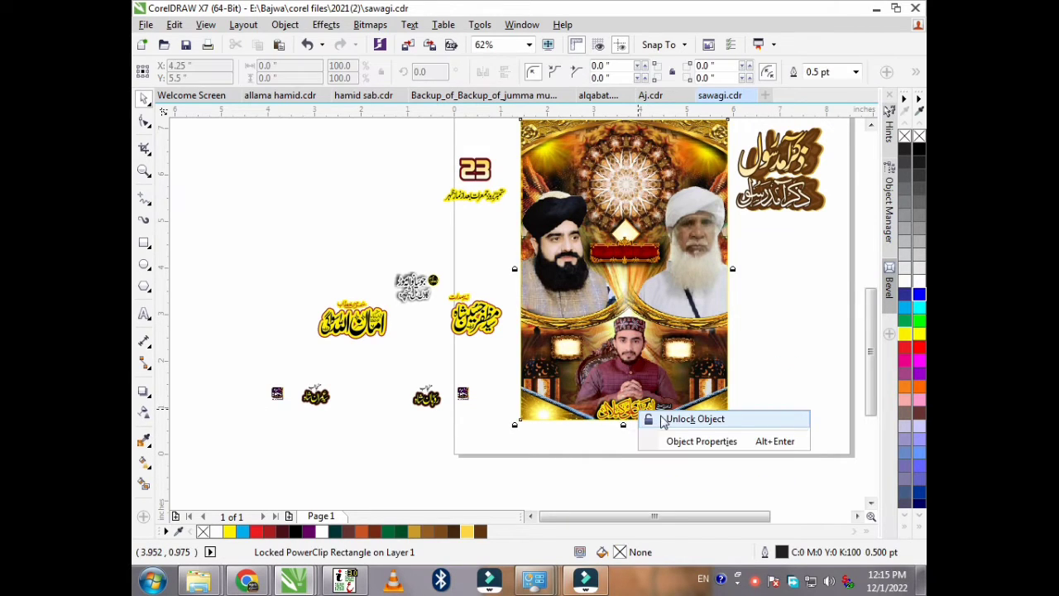
left_click(658, 419)
left_click(582, 444)
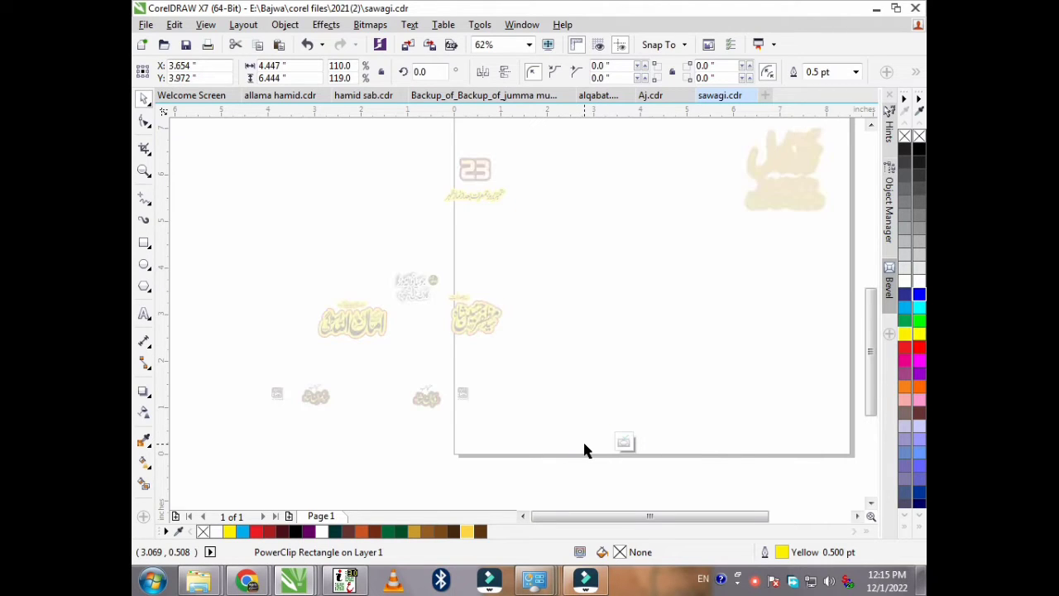
Step: Move the yellow name calligraphy and its small caption at the poster's bottom out to the blank area on its left
left_click_drag(410, 483, 743, 363)
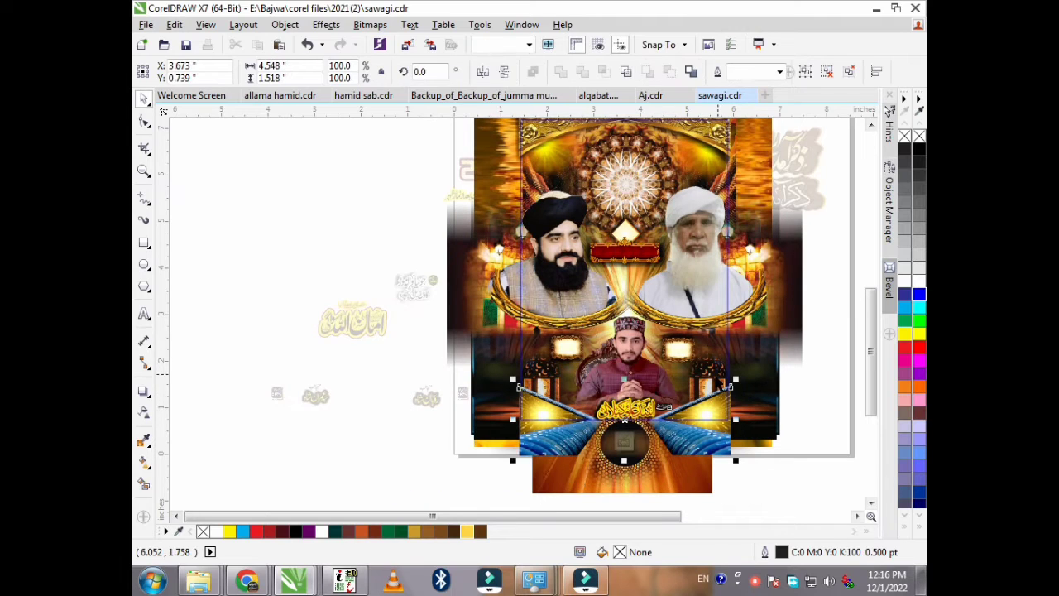
left_click_drag(456, 478, 261, 363)
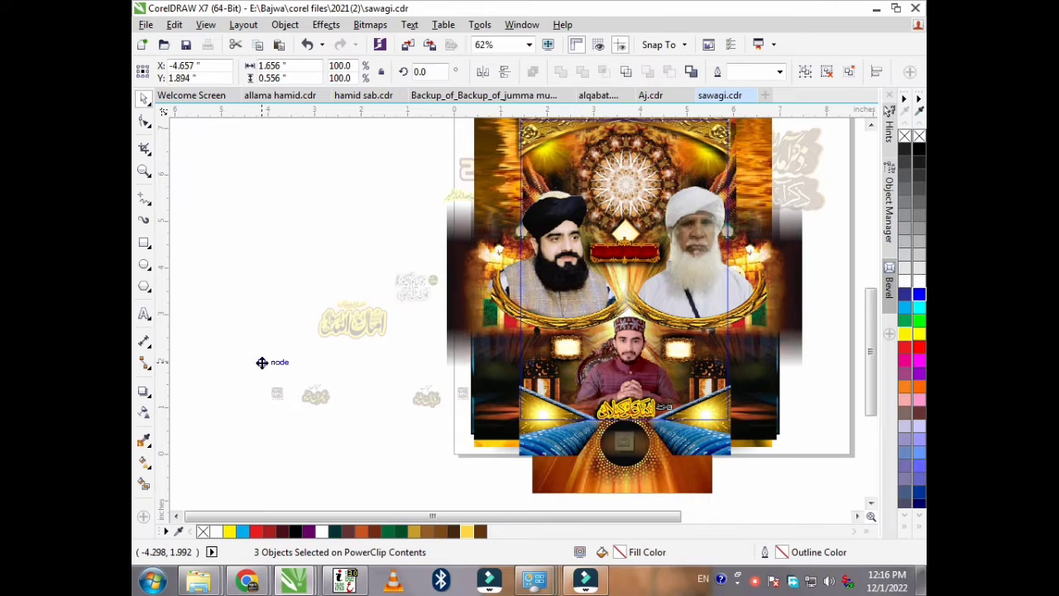
left_click(422, 422)
Step: Move the three portrait images, the seated young man, the black-turbaned man and the white-turbaned man, off the poster to its left
left_click(629, 371)
left_click_drag(629, 370, 322, 208)
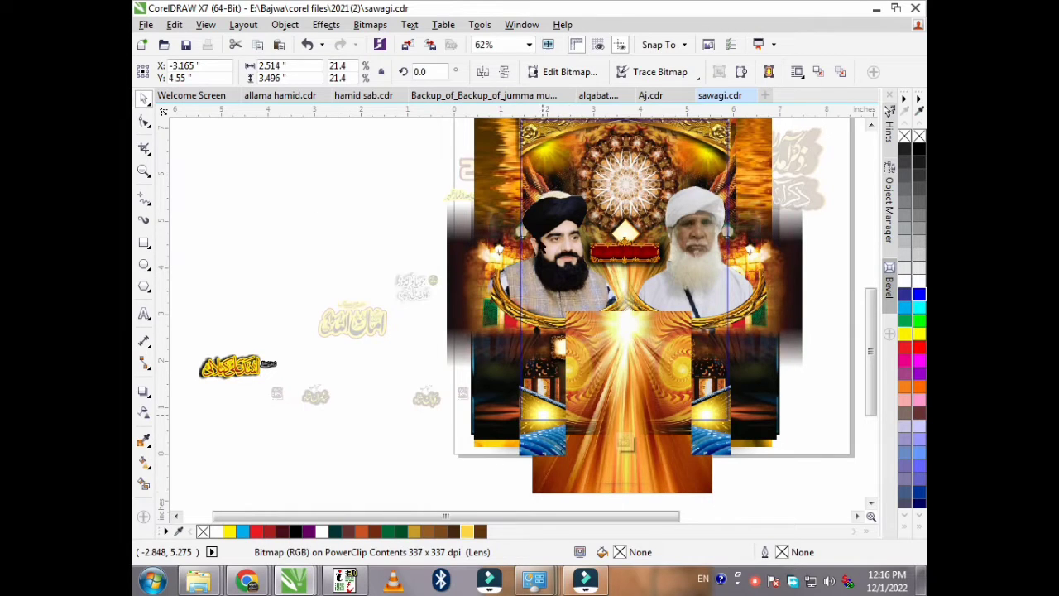
left_click(566, 225)
left_click_drag(556, 256, 250, 269)
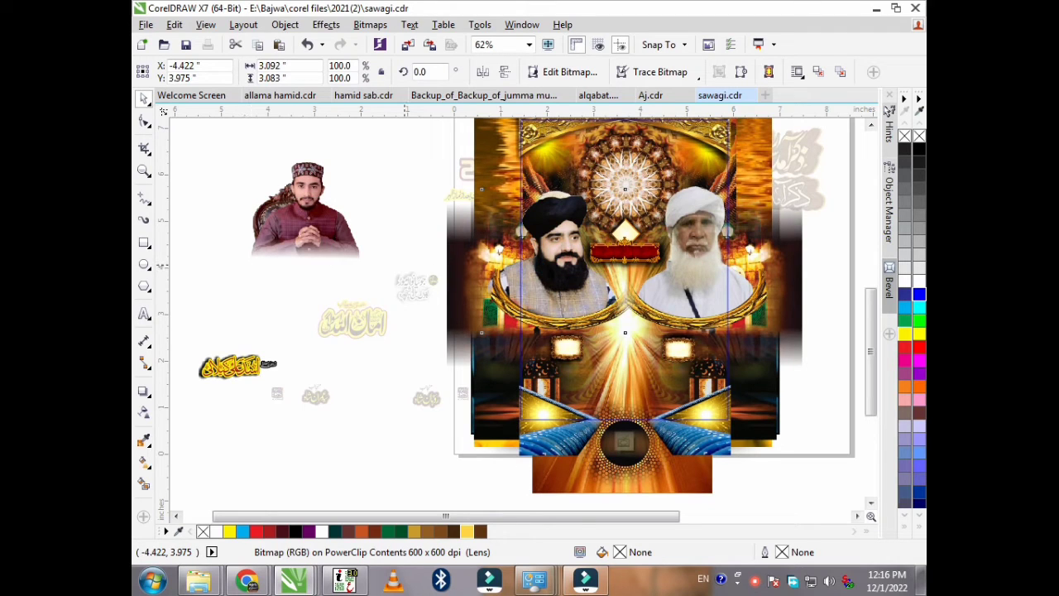
left_click(702, 244)
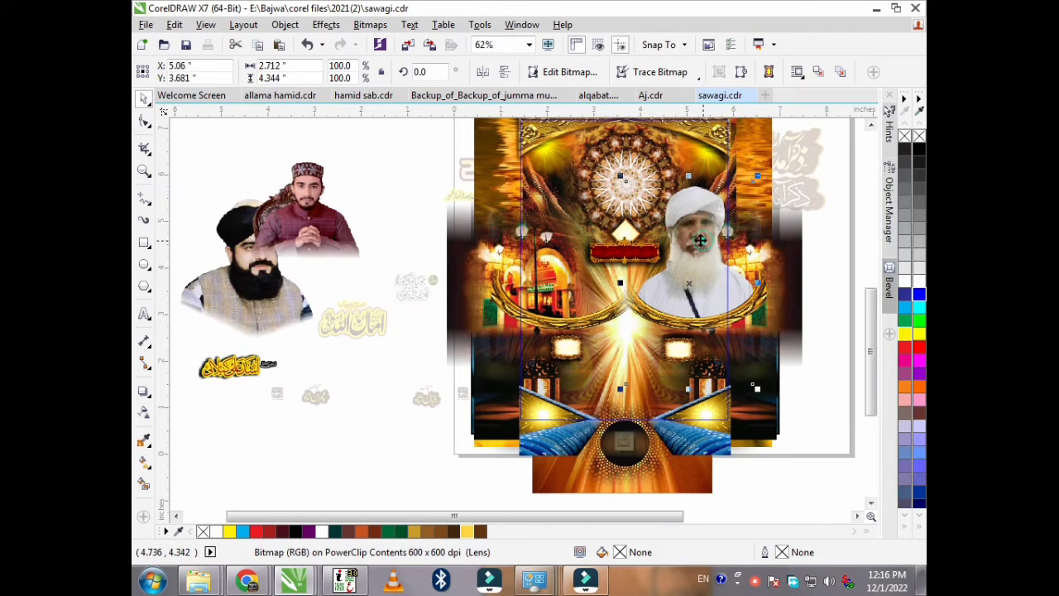
left_click_drag(710, 222, 391, 353)
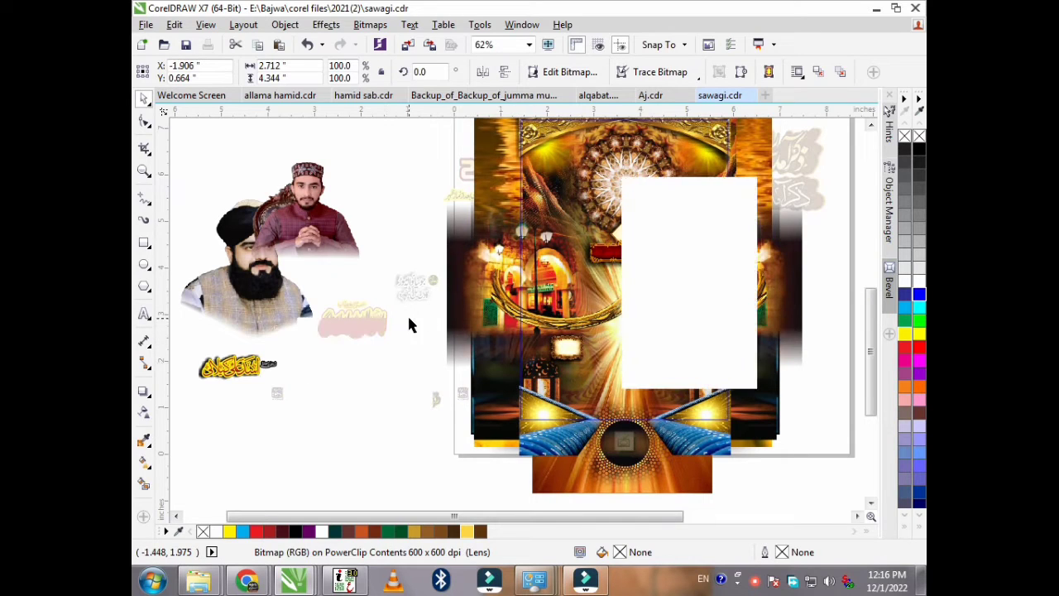
left_click(422, 176)
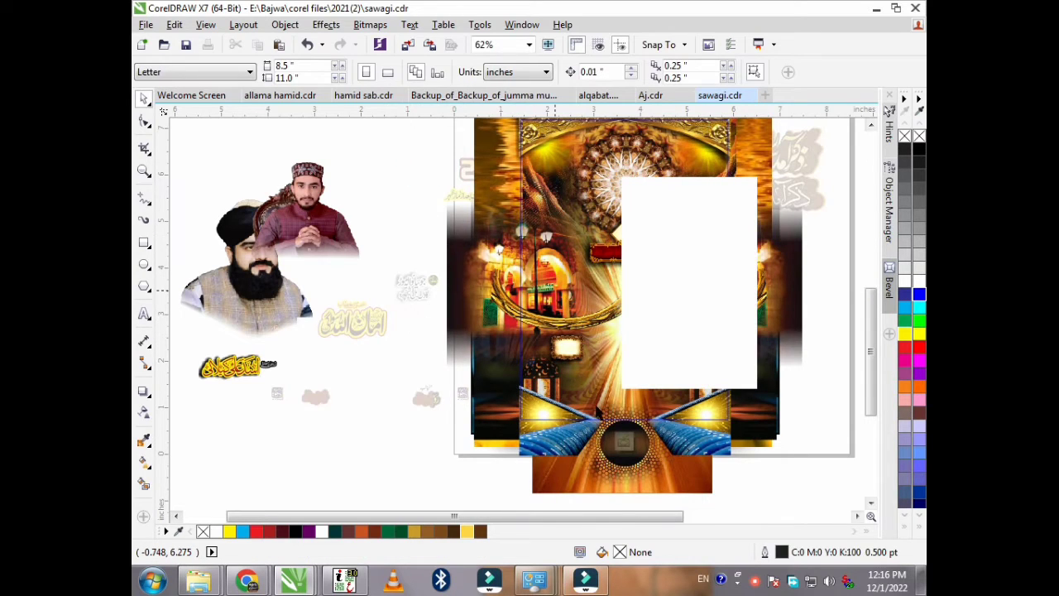
Step: Move the two blue corner ornaments, the dotted circle ornament and the light-ray background image off the poster to its right
left_click_drag(619, 518, 718, 517)
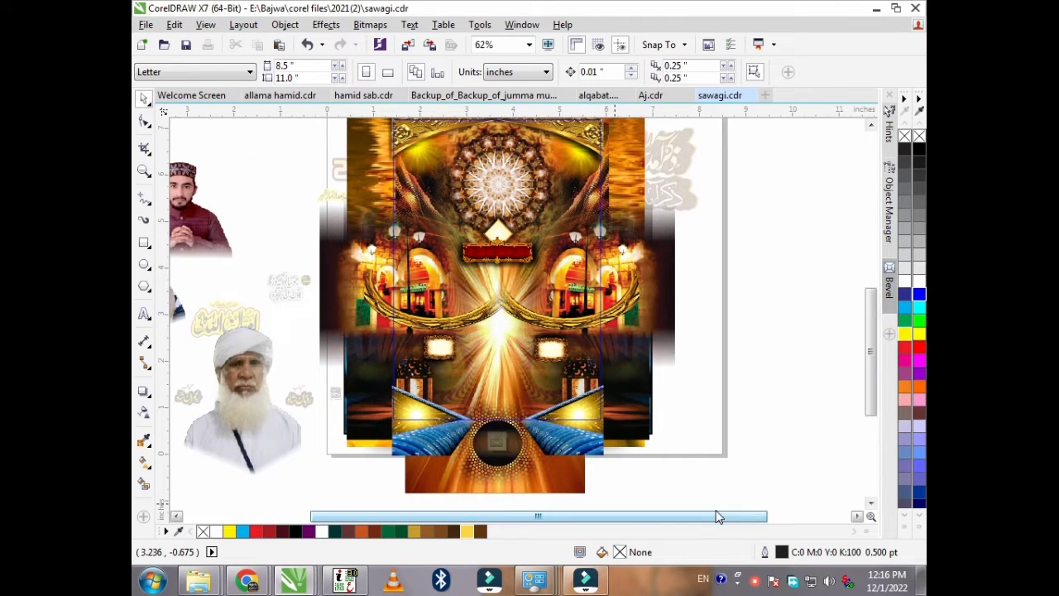
left_click(753, 319)
left_click_drag(574, 446, 816, 473)
left_click_drag(448, 432, 712, 446)
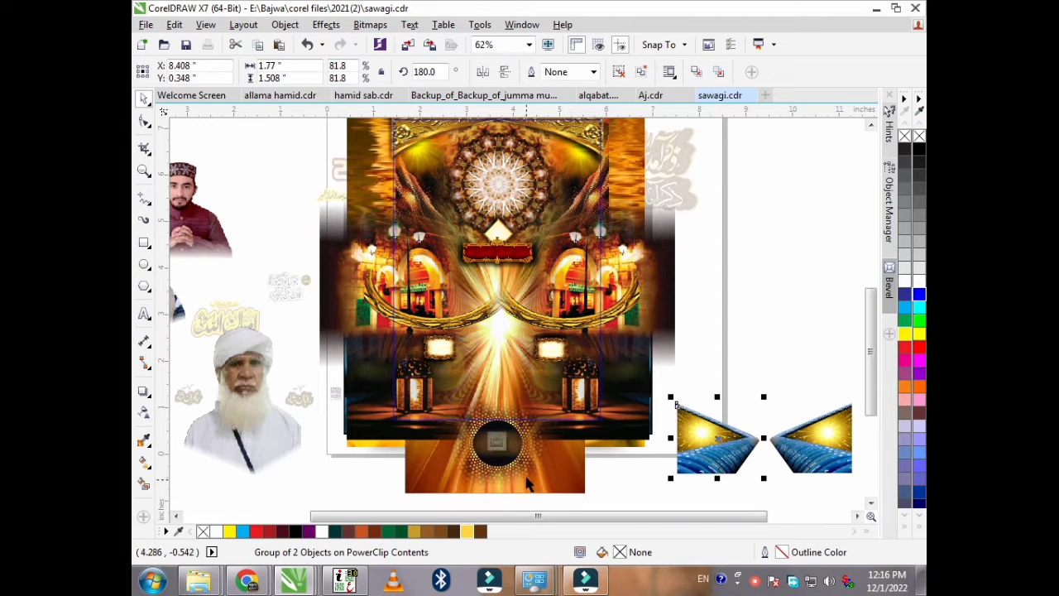
left_click_drag(498, 465, 769, 396)
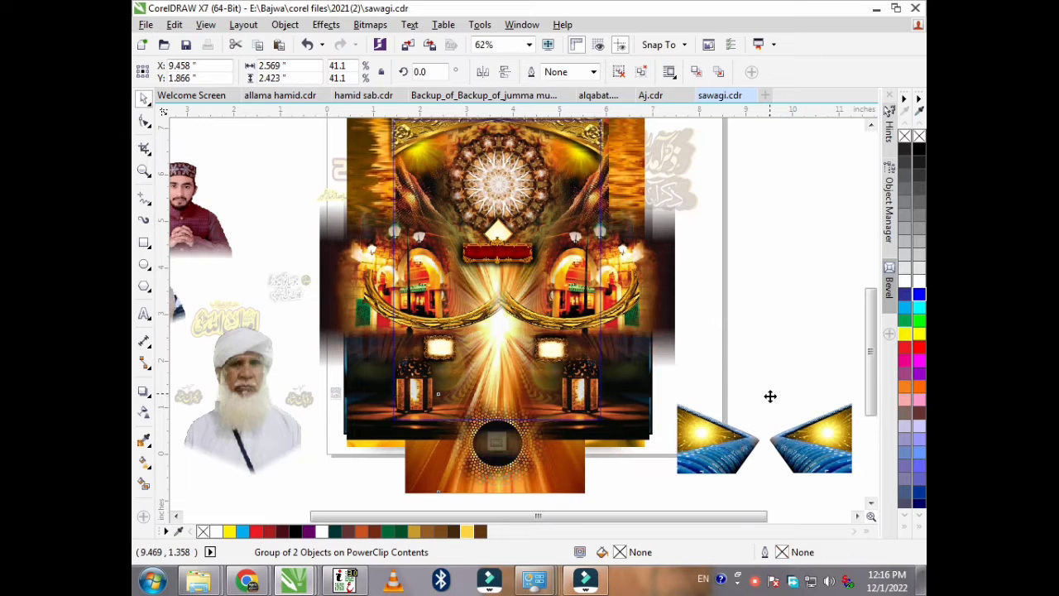
left_click_drag(512, 467, 792, 382)
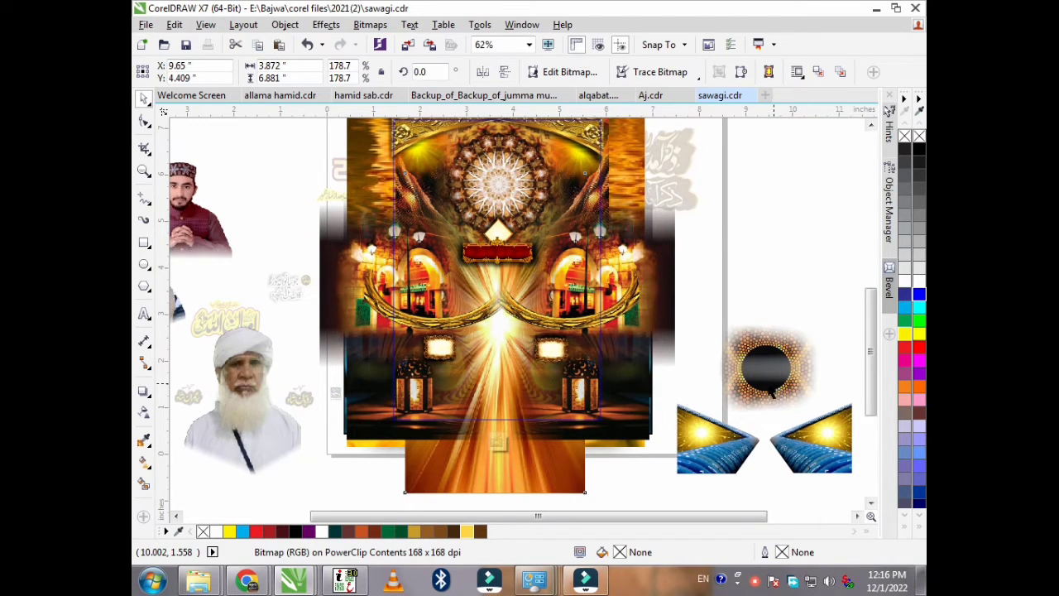
Step: Move both lantern images and the left glowing name frame off the poster to the blank area on its left
left_click(584, 390)
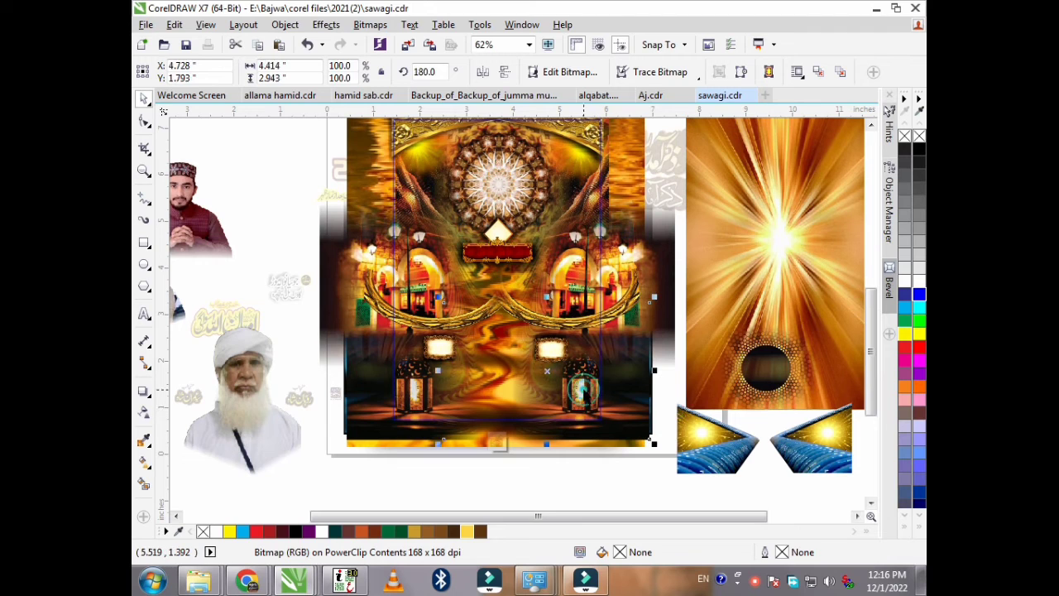
left_click_drag(584, 391, 375, 472)
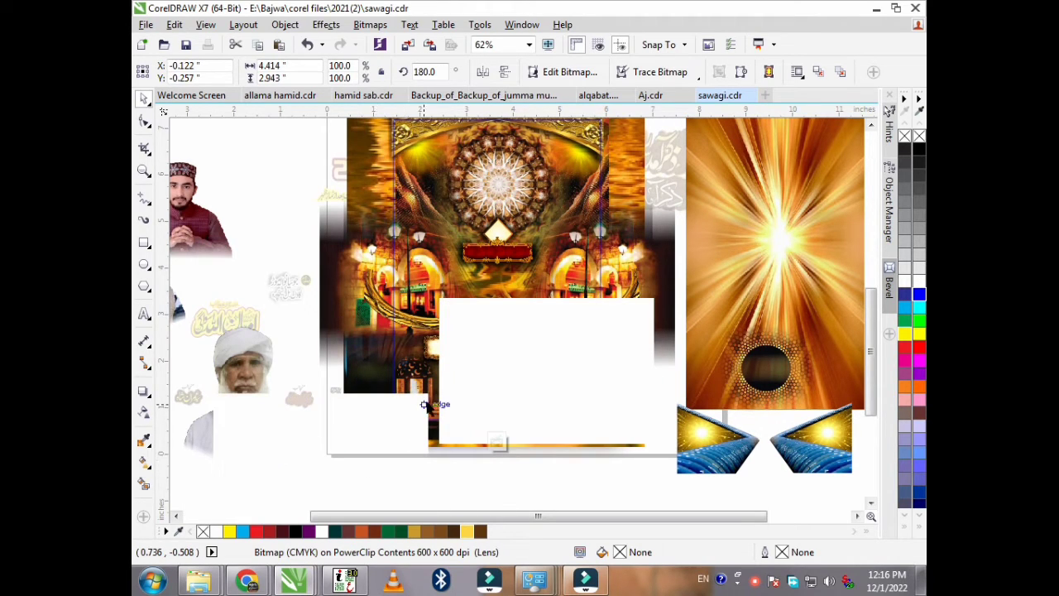
left_click(425, 405)
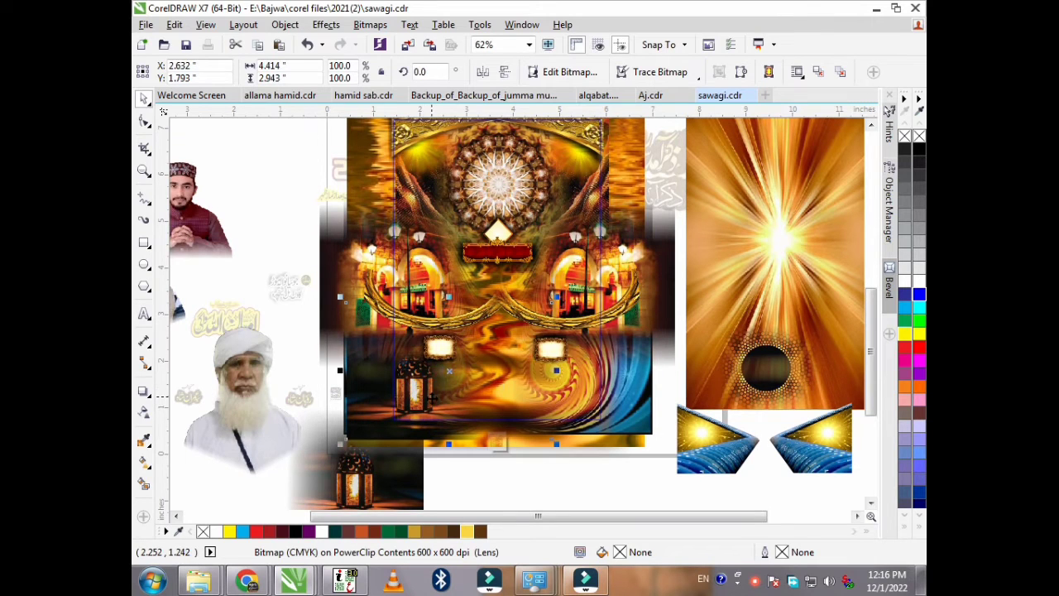
left_click_drag(448, 372, 250, 369)
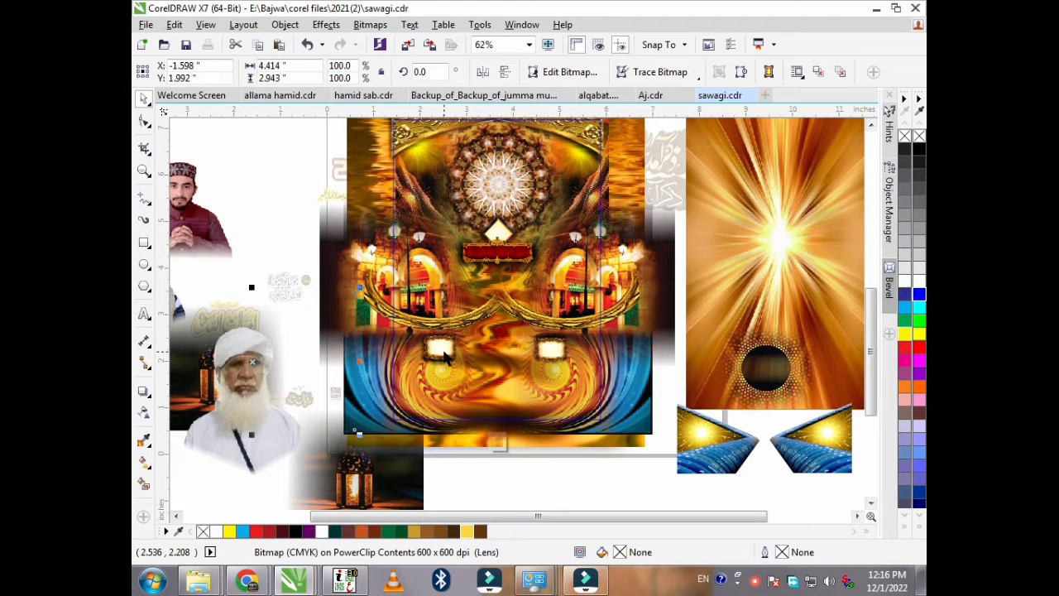
left_click_drag(445, 351, 267, 233)
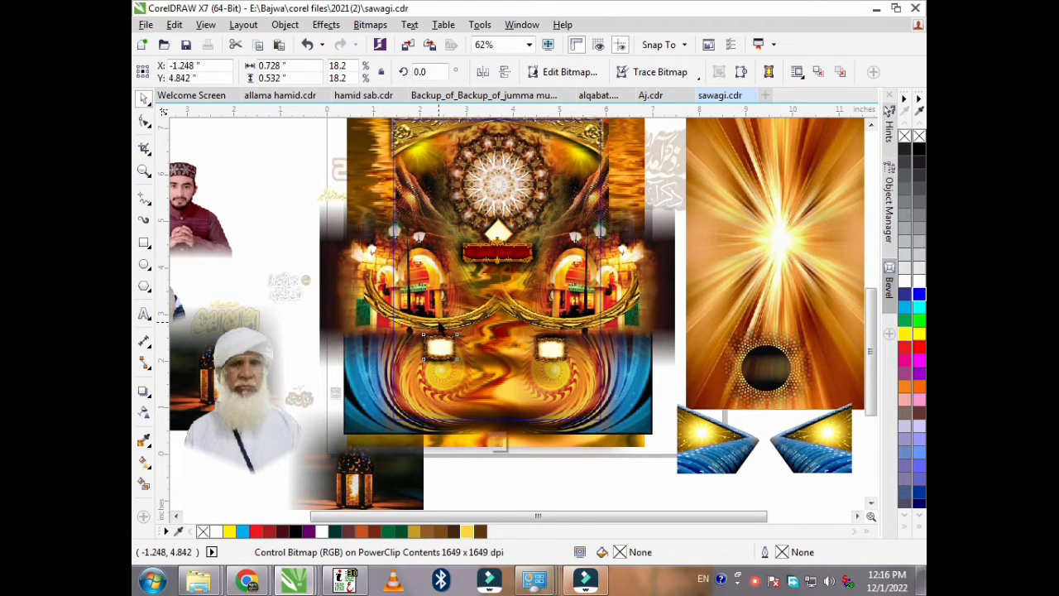
Step: Move the right glowing name frame, both curved gold ornaments and the red plaque with its diamond off the poster to its left
left_click_drag(554, 360, 261, 194)
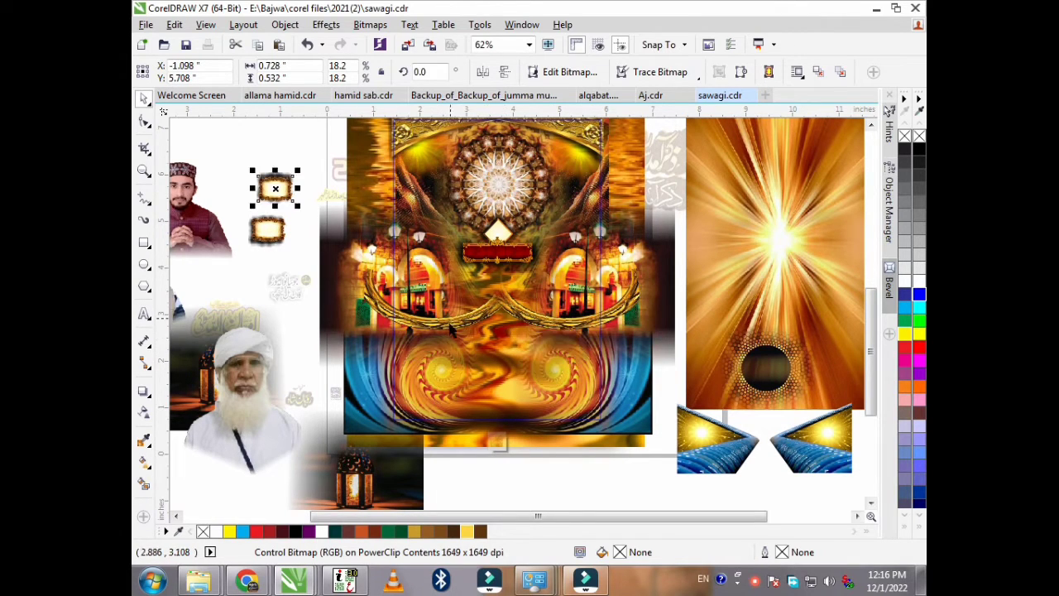
left_click(248, 302)
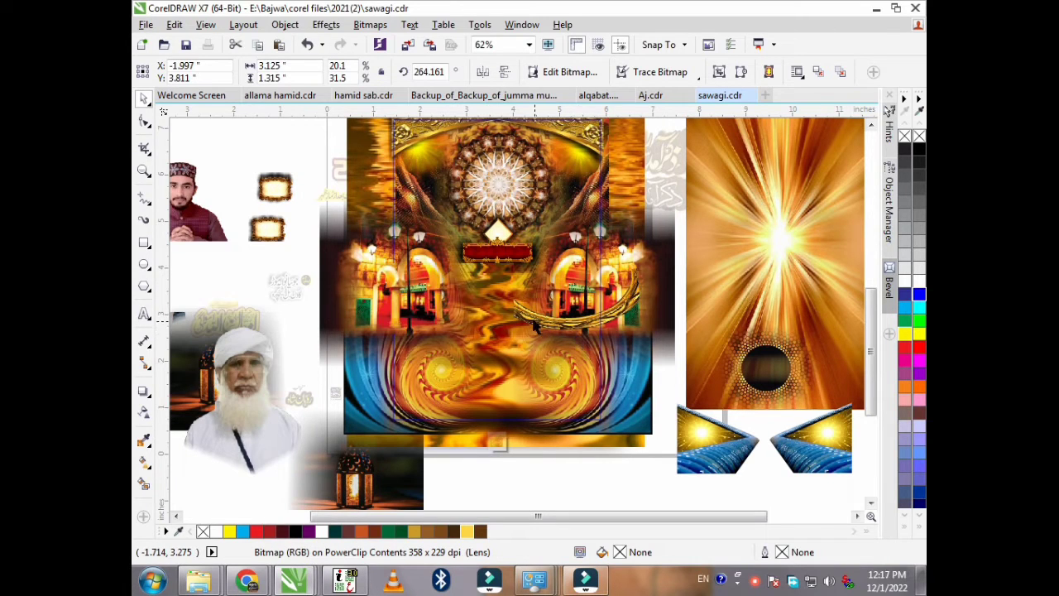
left_click_drag(568, 318, 192, 333)
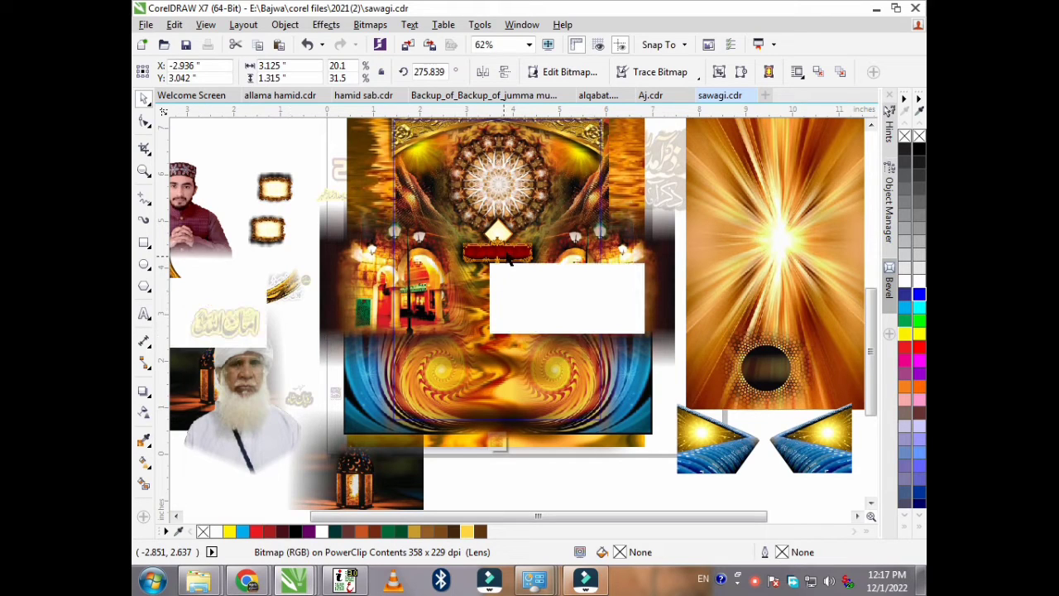
left_click_drag(508, 256, 256, 268)
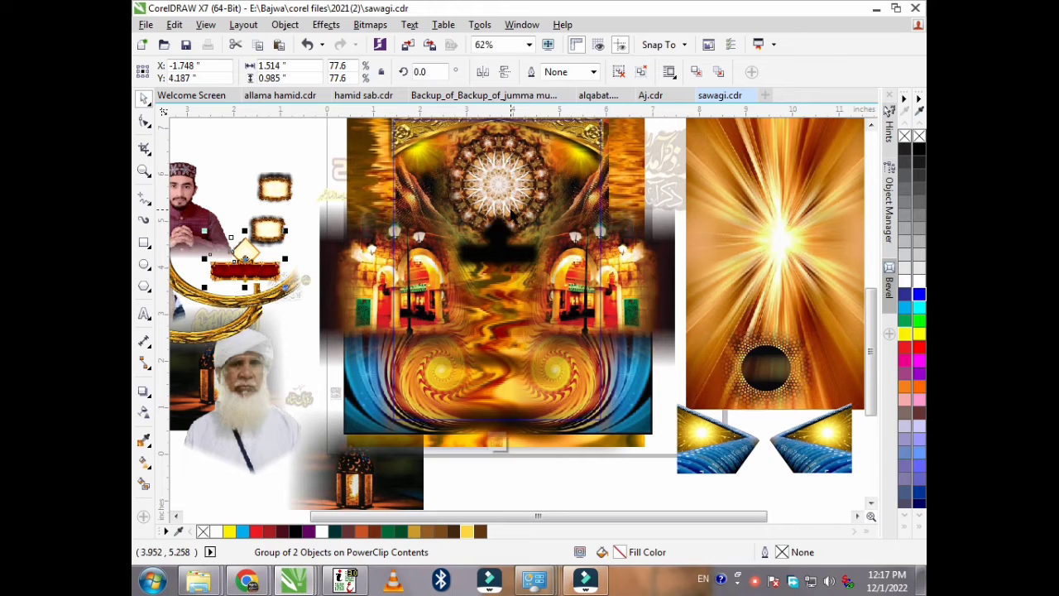
Step: Move the left lamp-lit street image to the blank area left of the poster and its mirrored copy to the far right
scroll(506, 343, "down", 1)
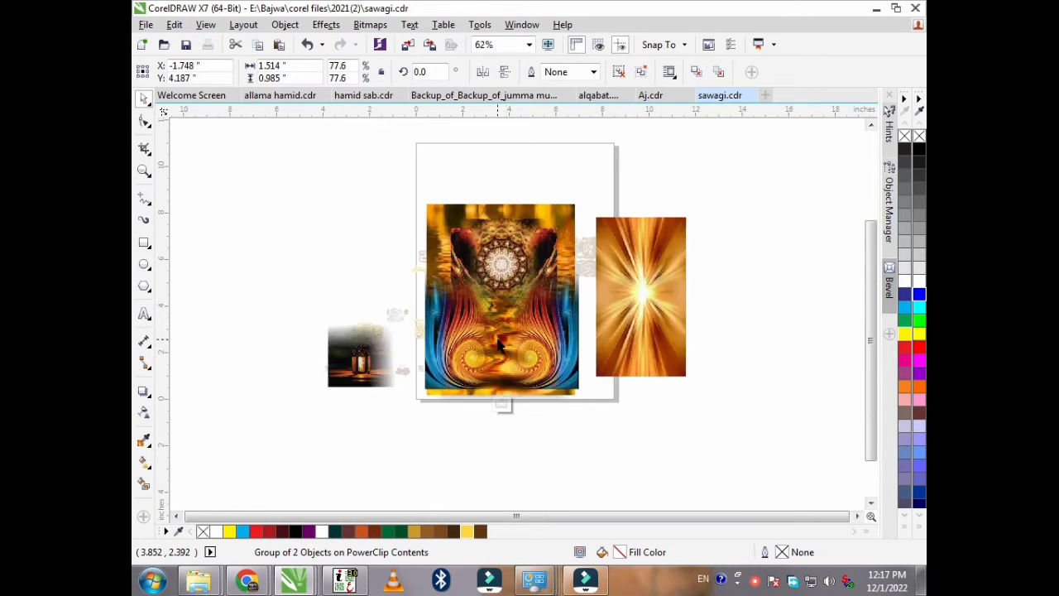
left_click(501, 271)
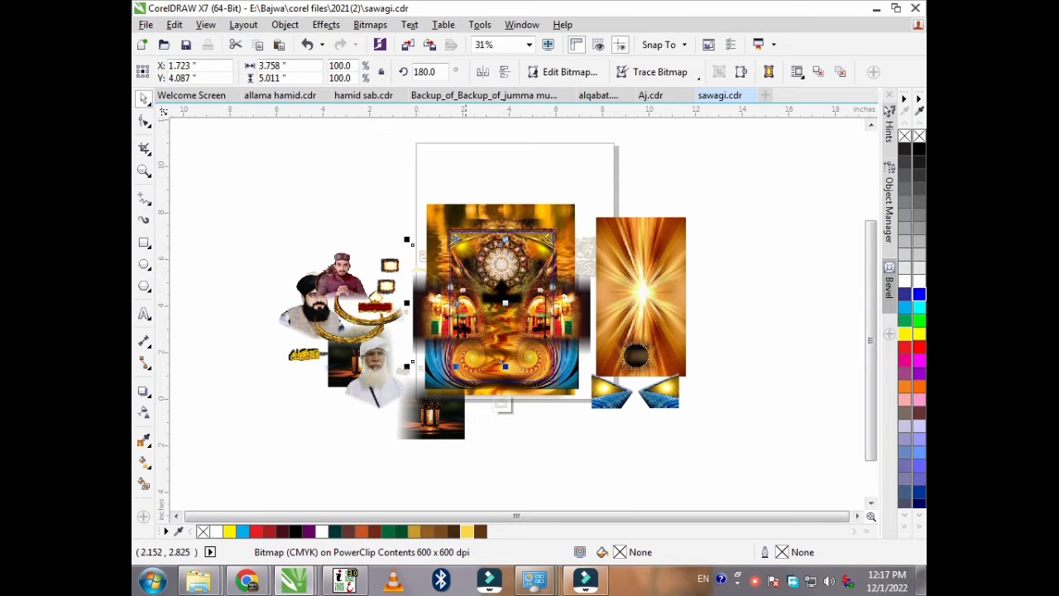
left_click_drag(455, 313, 337, 200)
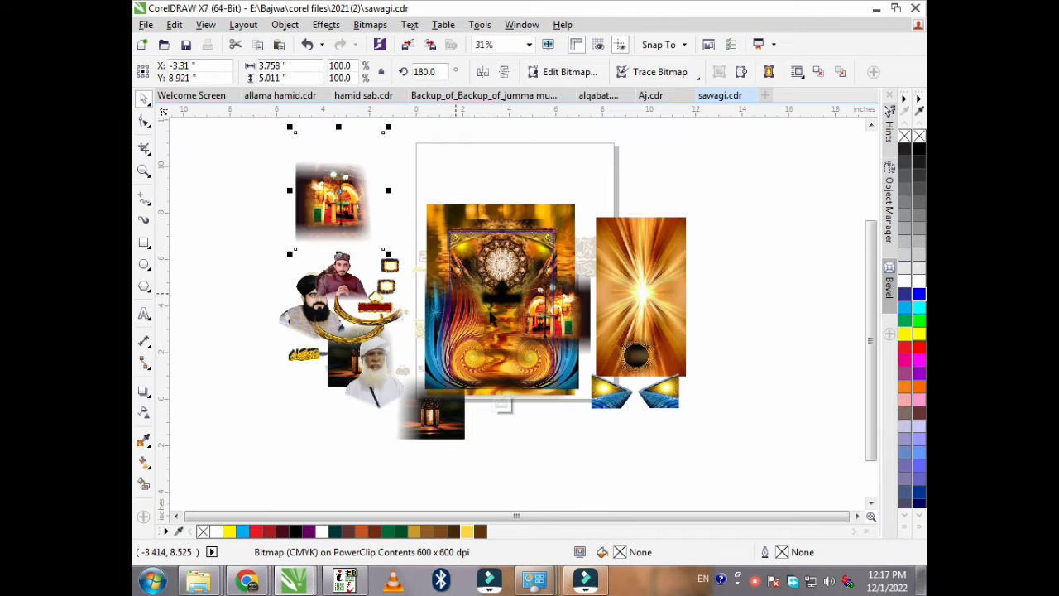
left_click_drag(558, 311, 759, 270)
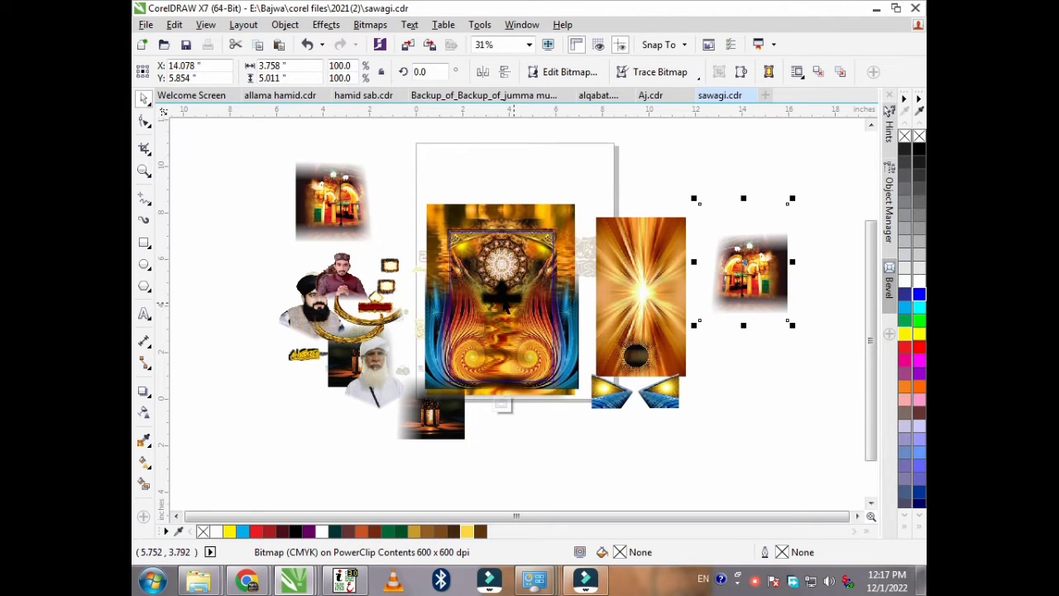
Step: Move the black plaque-shaped shadow and the round mandala image off the poster to the blank area on its right
left_click_drag(503, 304, 713, 220)
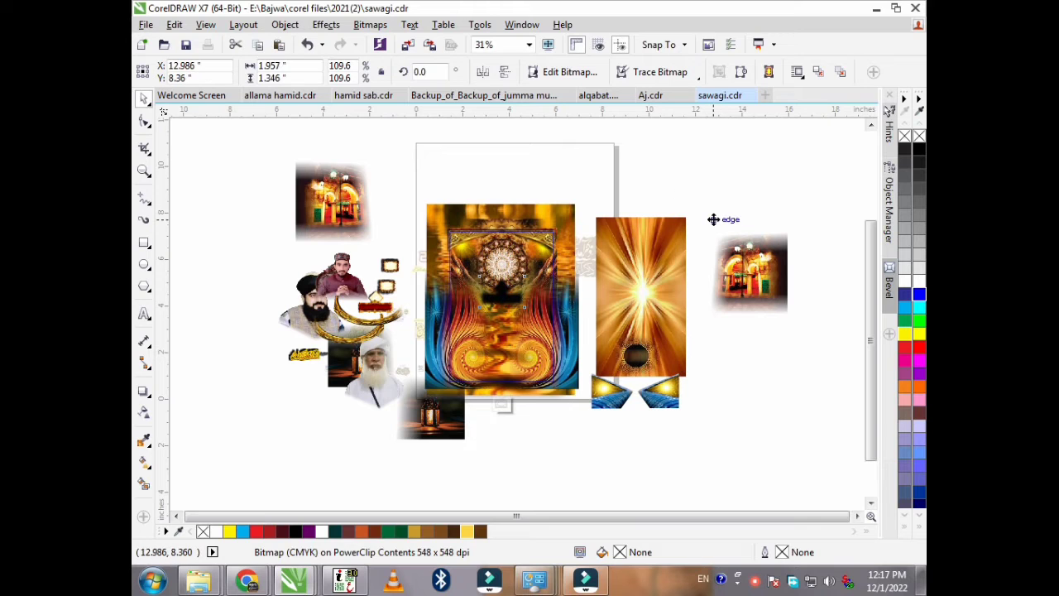
left_click(505, 266)
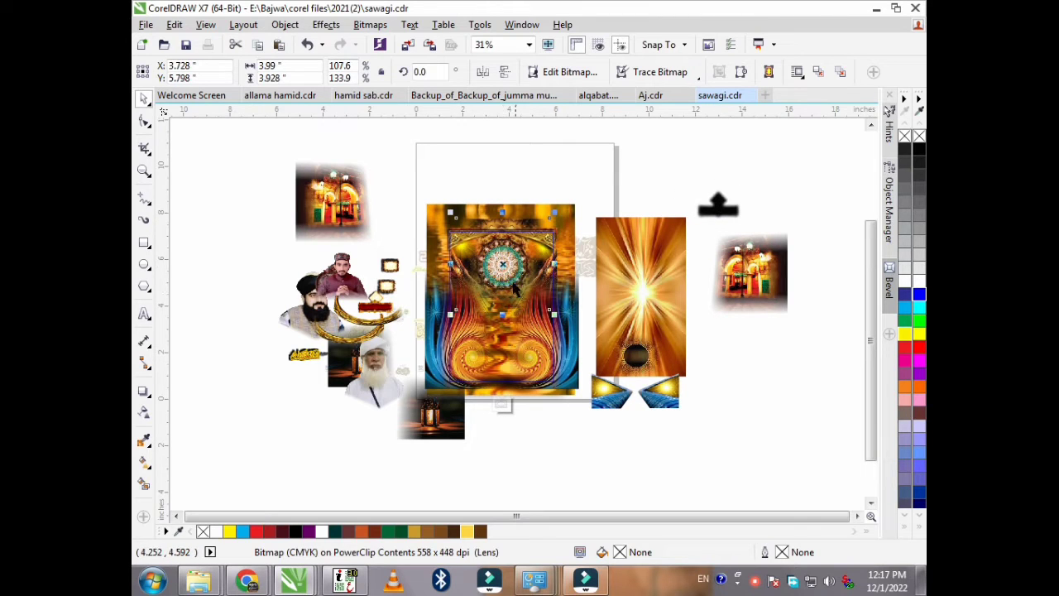
left_click_drag(515, 259, 777, 200)
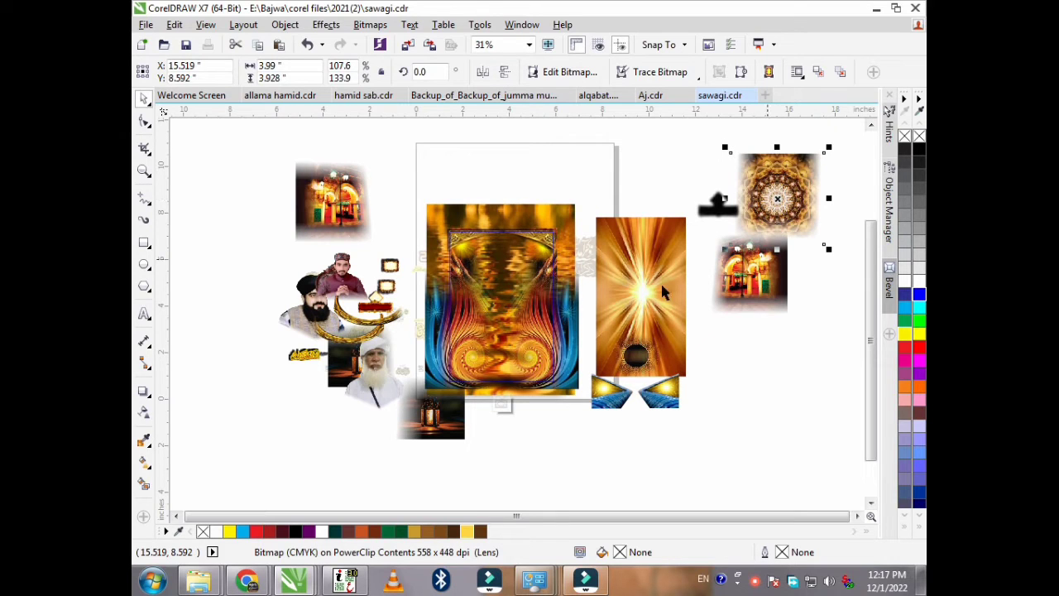
Step: Move the two carved gold corner ornaments at the top of the poster's frame outward, above its upper left and upper right corners
left_click(514, 257)
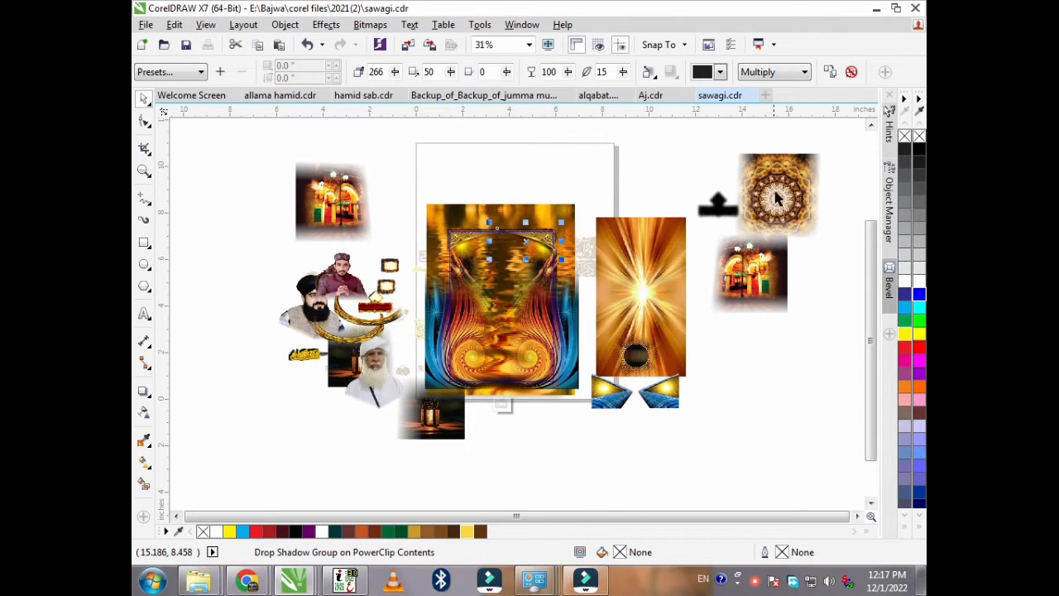
left_click(776, 198)
left_click(563, 281)
left_click(552, 246)
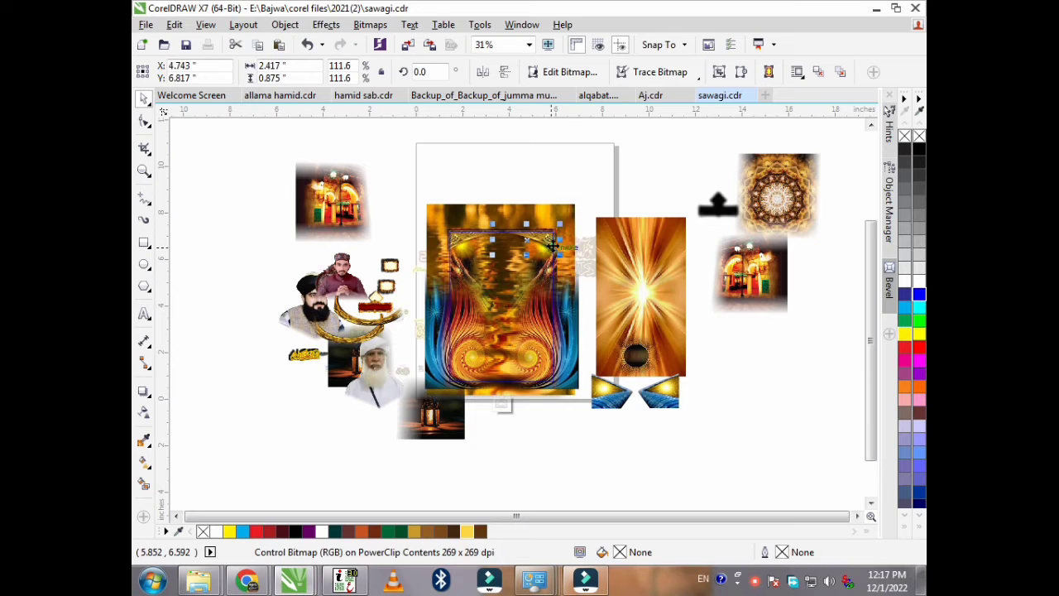
left_click(144, 170)
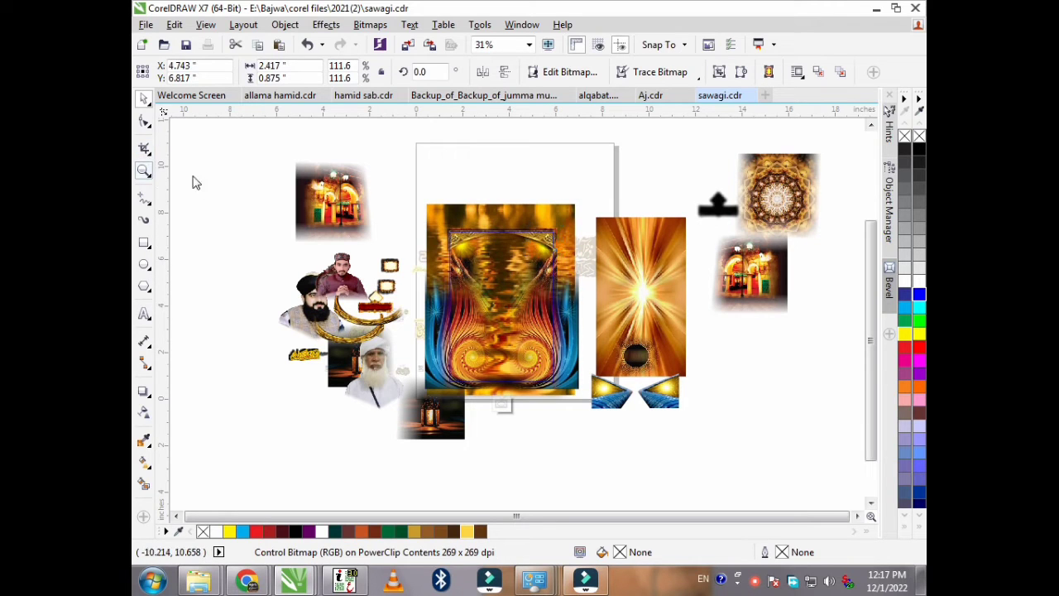
left_click(405, 175)
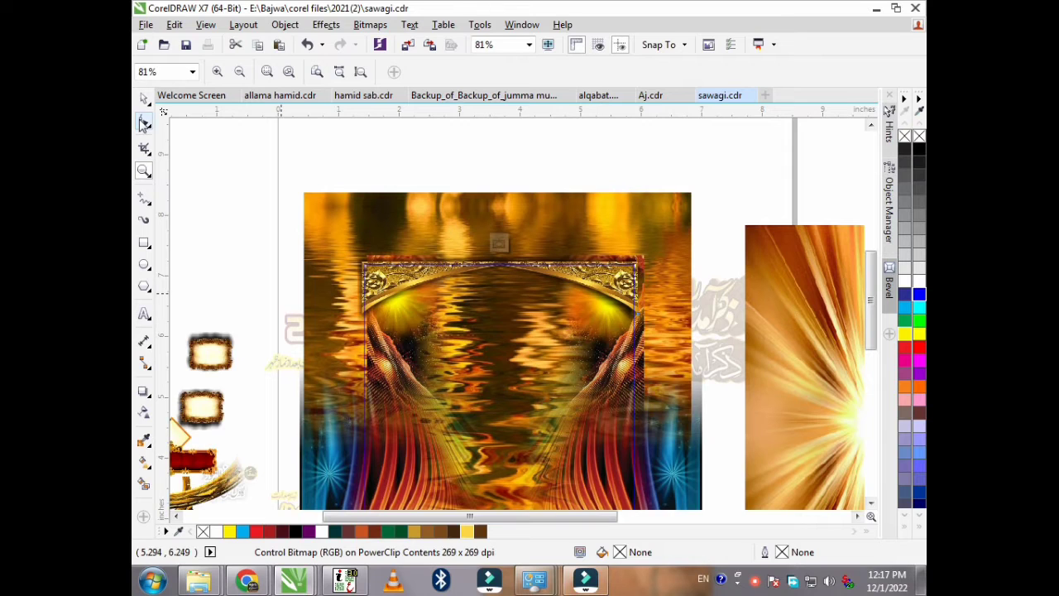
left_click(144, 98)
left_click(380, 322)
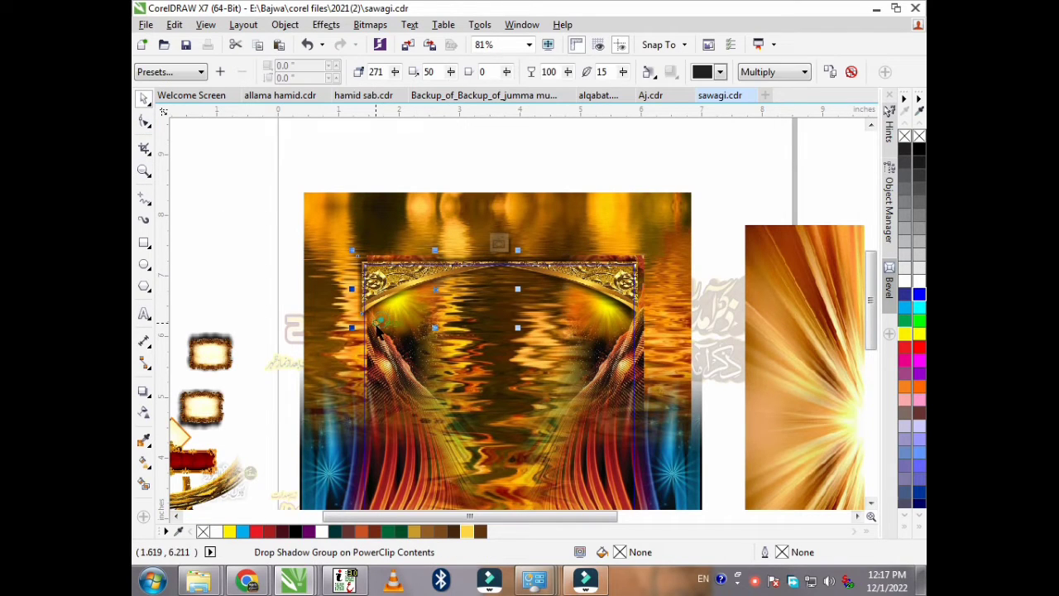
left_click_drag(427, 292, 244, 180)
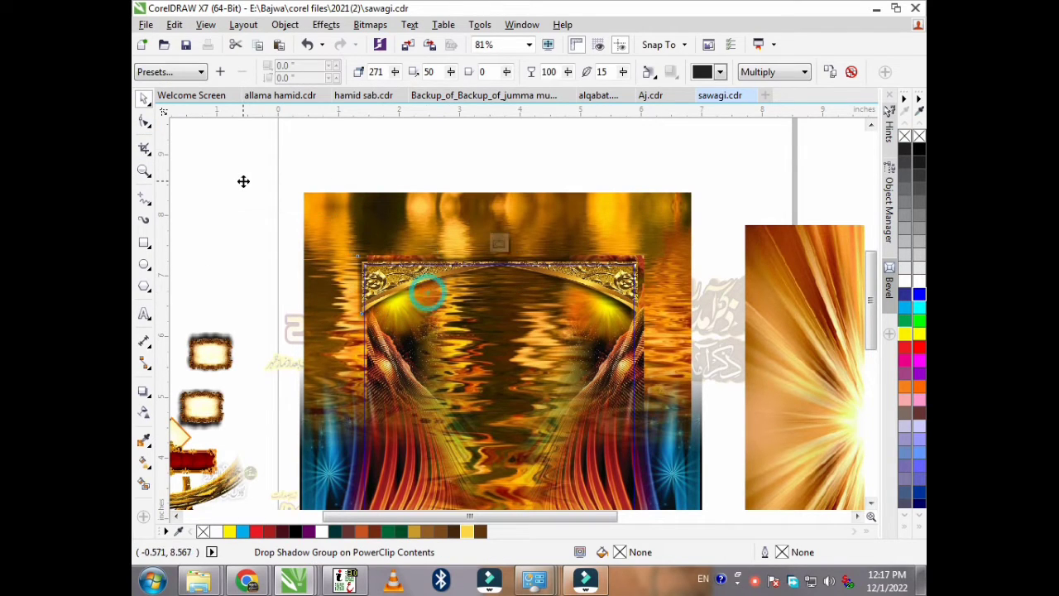
left_click(618, 291)
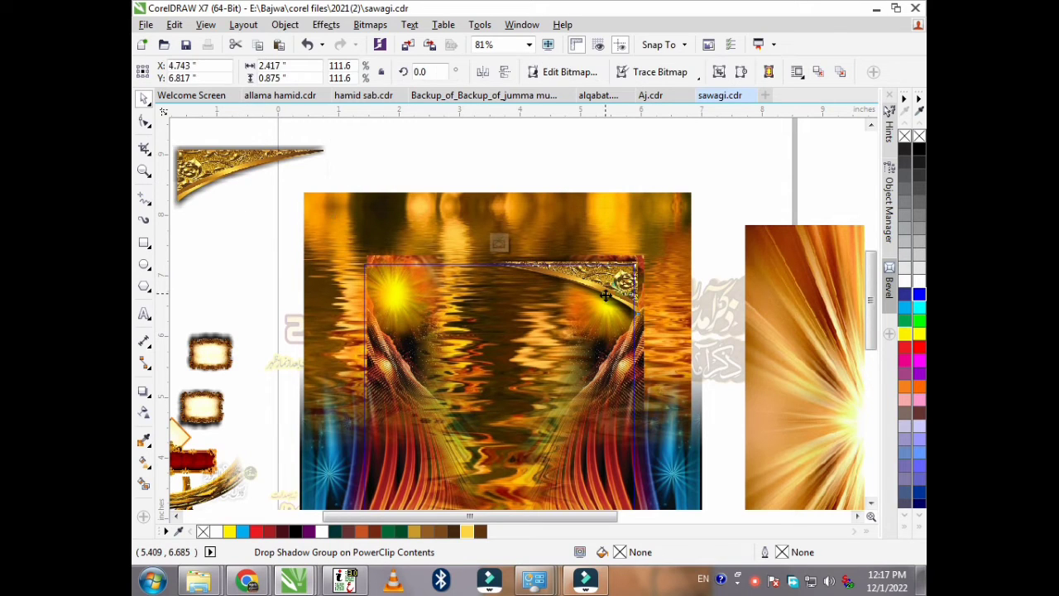
left_click_drag(595, 279, 698, 163)
Step: Move the two yellow sunbursts out of the poster's upper area, one to each side beneath the gold corner ornaments
left_click(648, 354)
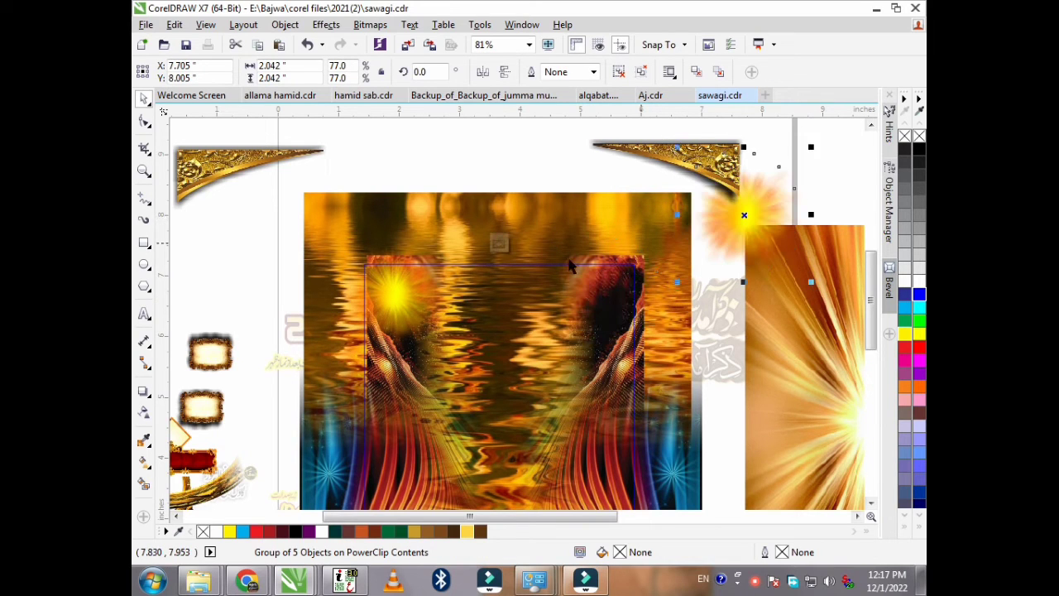
left_click_drag(418, 285, 243, 237)
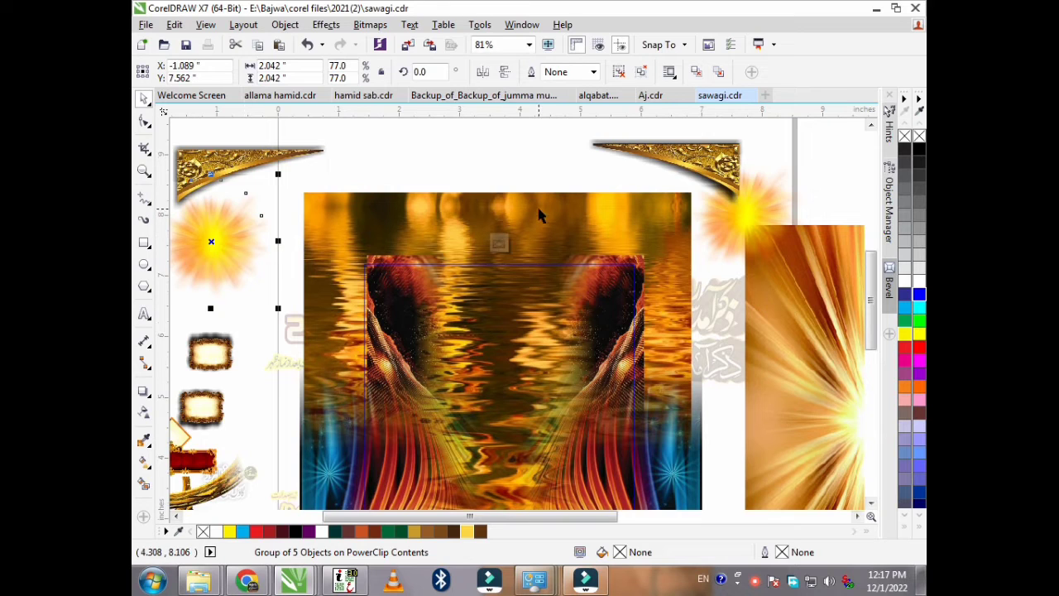
Step: Move both blue-and-orange fractal swirl images off the poster and stack them in the blank area at its far left
scroll(538, 209, "down", 2)
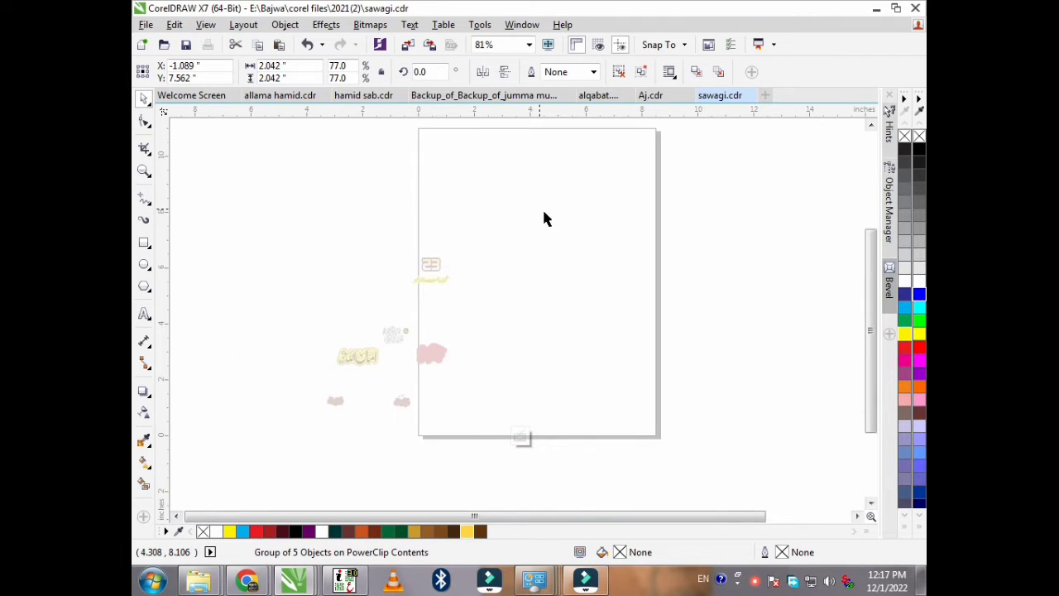
left_click(574, 208)
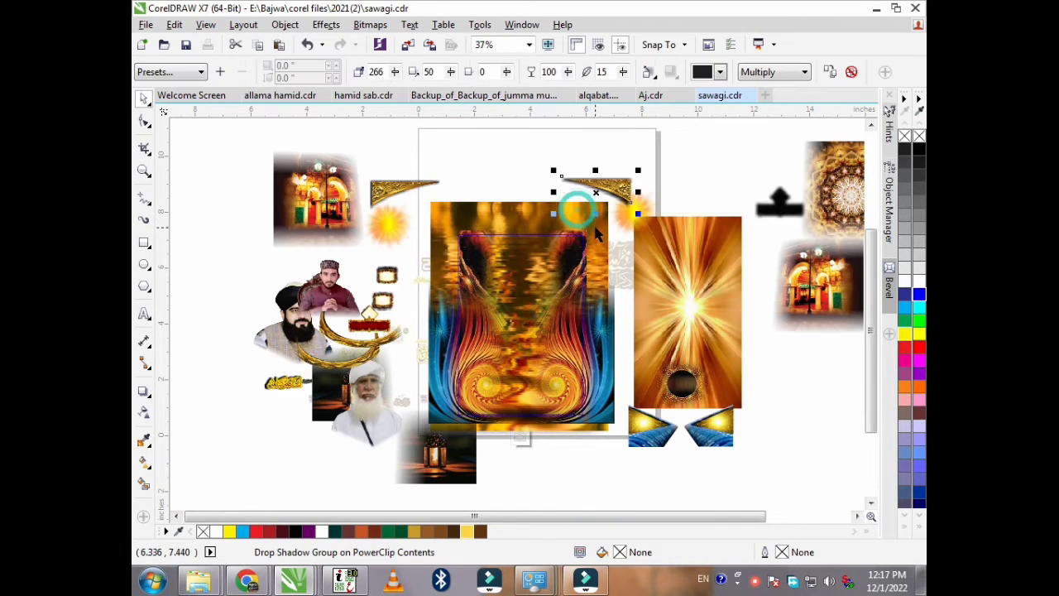
left_click(601, 246)
left_click_drag(606, 285, 238, 257)
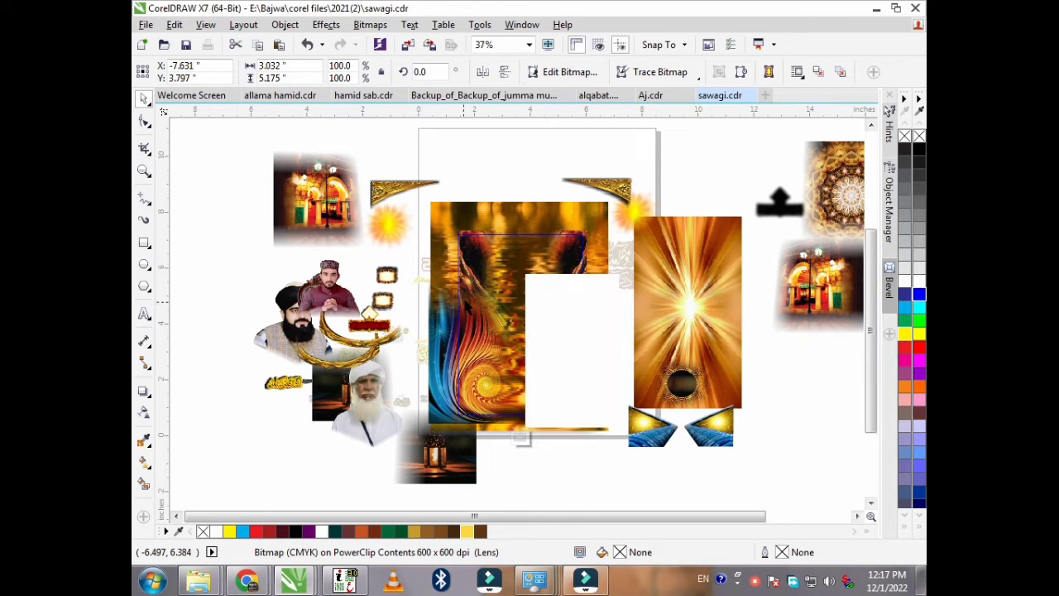
left_click(478, 356)
left_click_drag(361, 275, 200, 196)
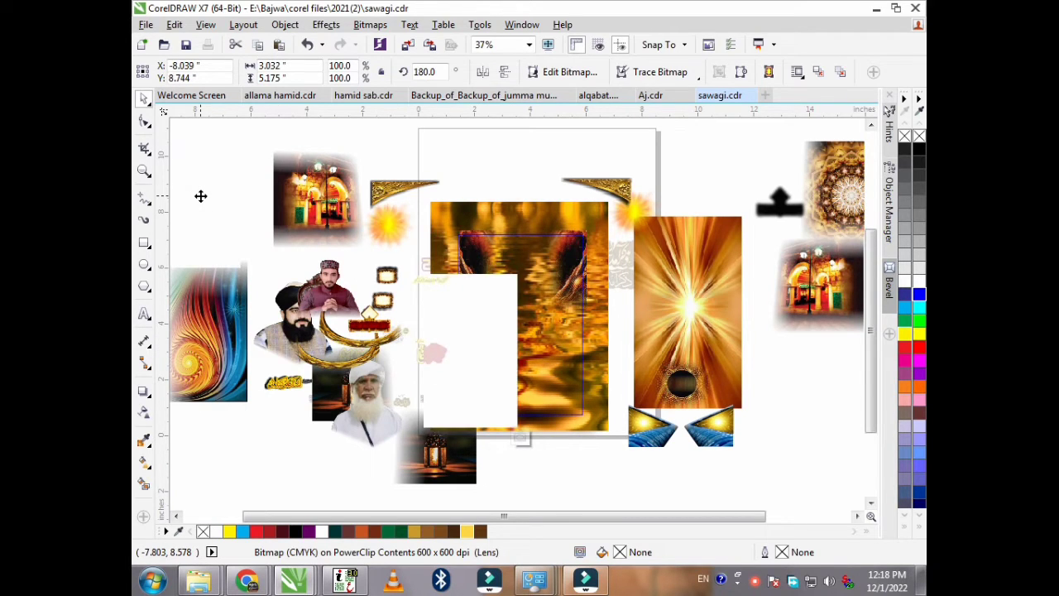
Step: Move the two dark red fractal pieces off the poster's upper area, the left one to its left and the right one to its right
left_click(478, 292)
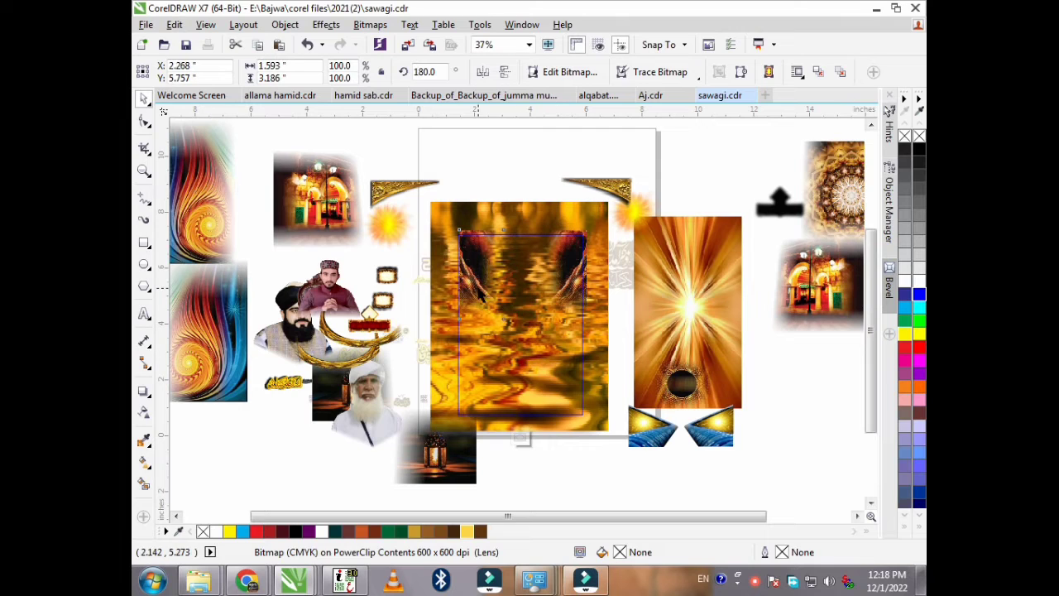
left_click(491, 275)
left_click_drag(401, 238, 757, 184)
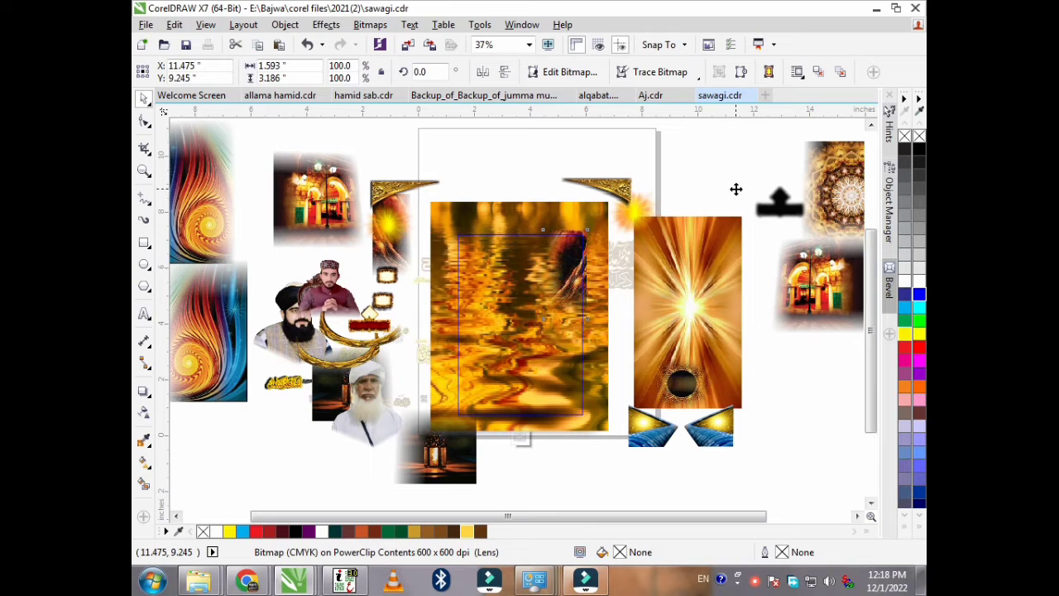
Step: Move the golden water background up over the page's top edge, the lower lantern further left and the blurred blue spiral to the right
left_click(529, 326)
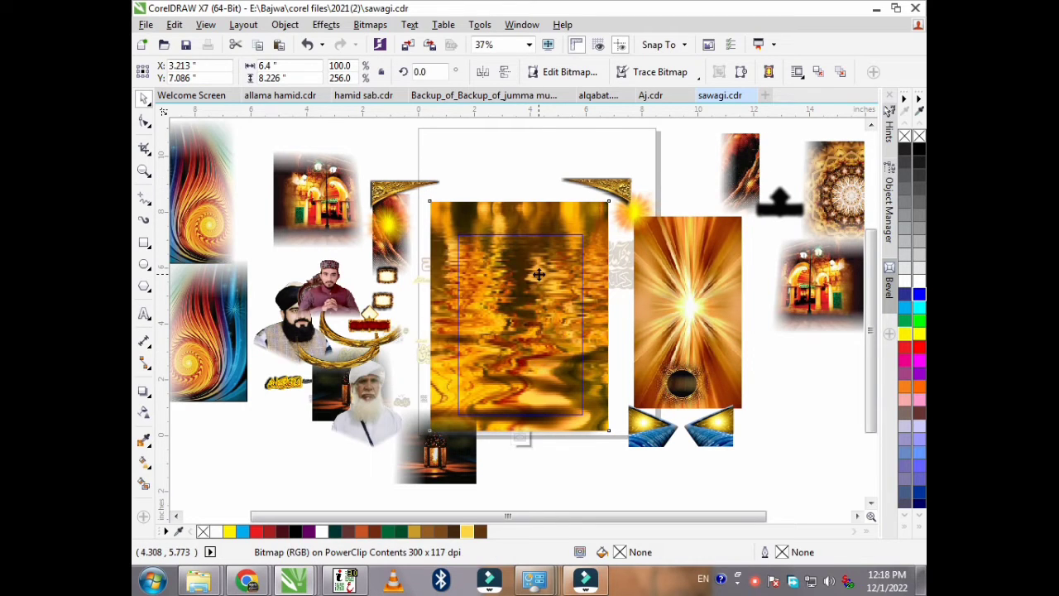
left_click_drag(538, 274, 527, 196)
left_click_drag(450, 484, 336, 499)
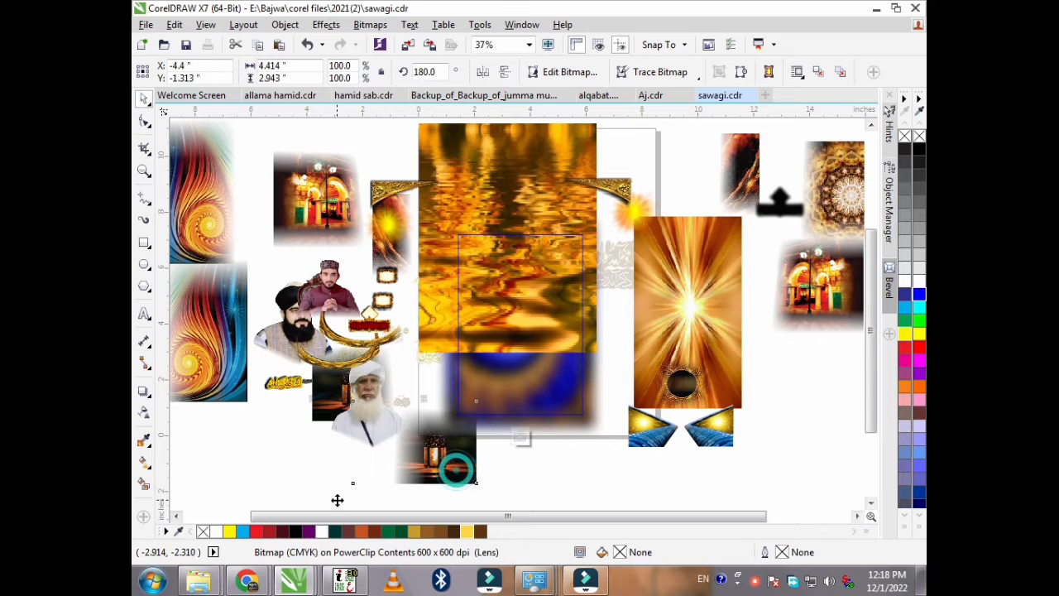
left_click(773, 451)
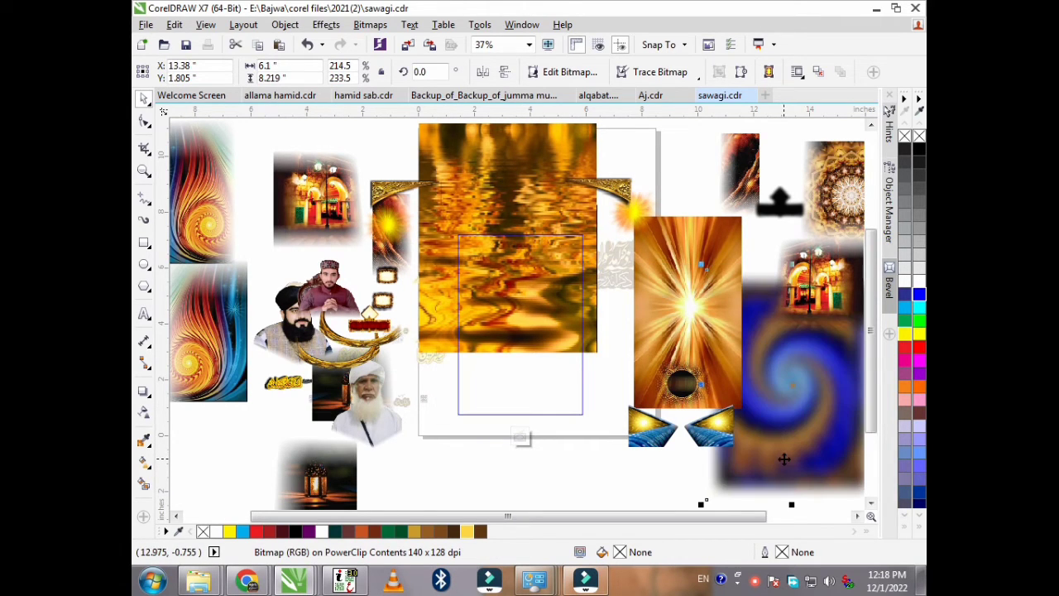
left_click(535, 215)
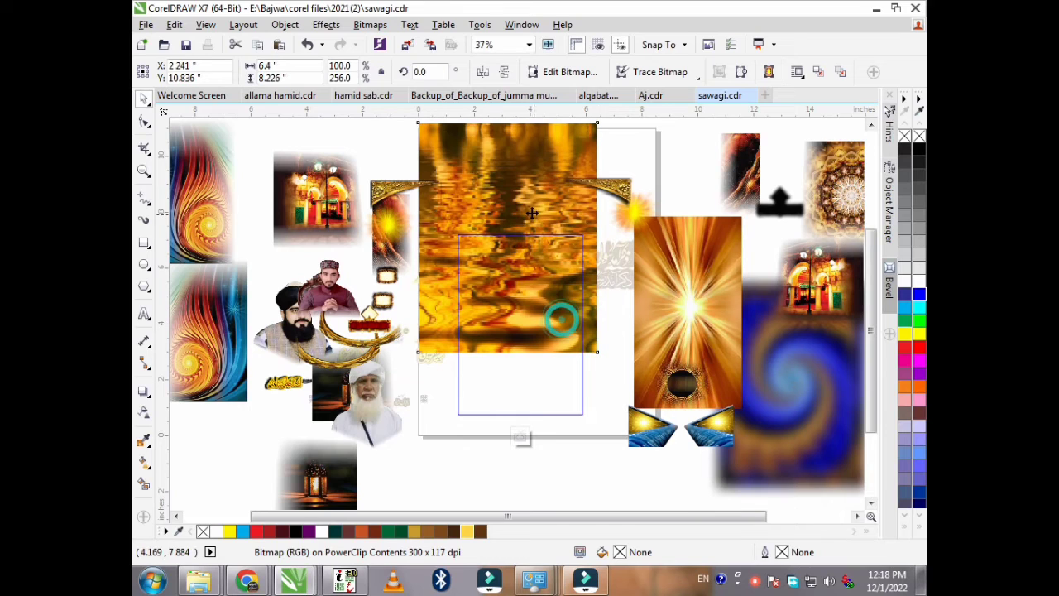
scroll(530, 219, "down", 3)
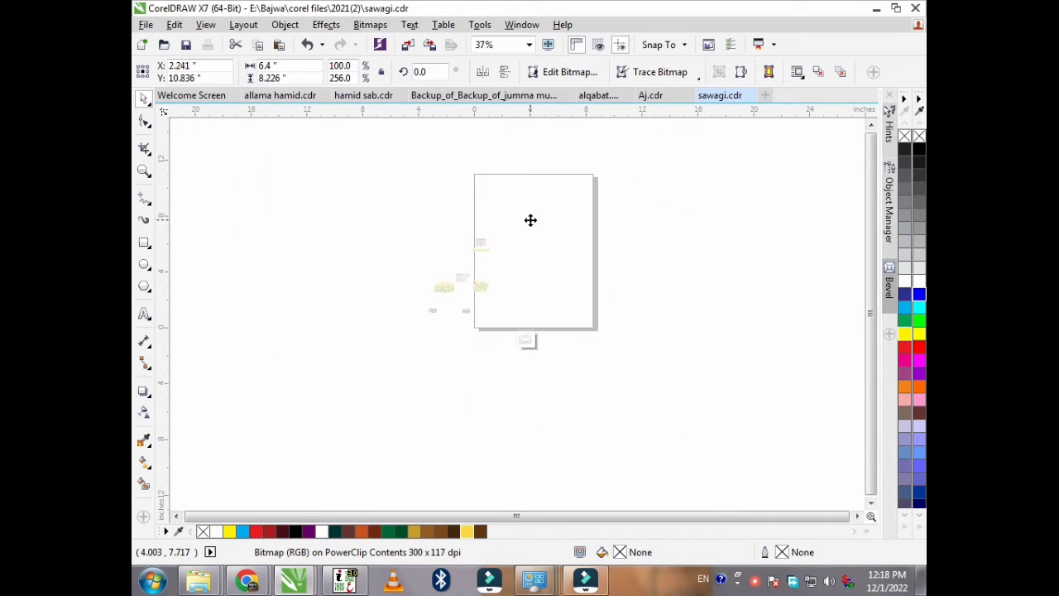
left_click(776, 246)
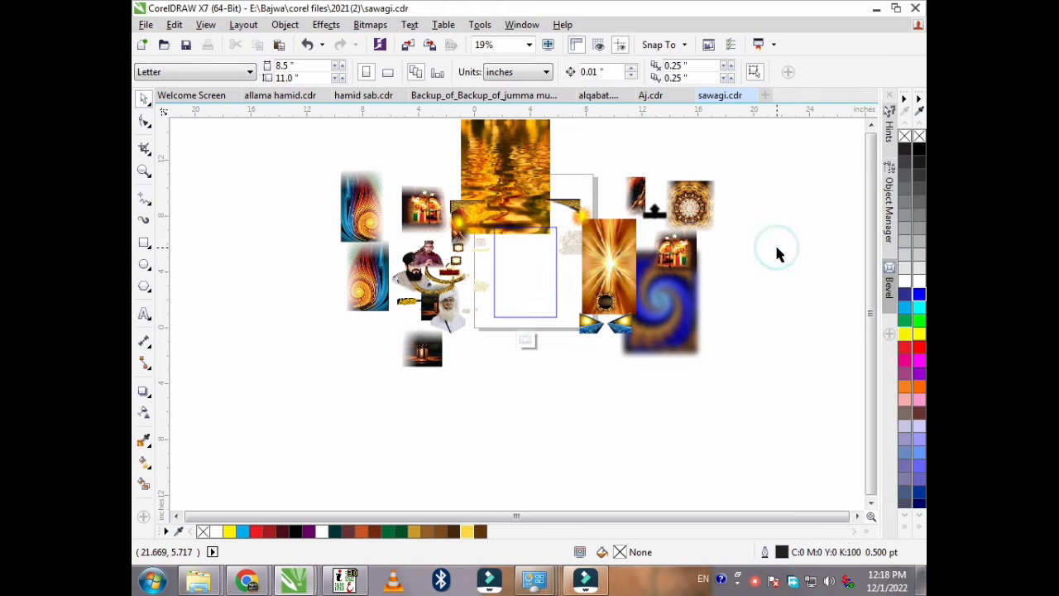
Step: Undo the moves of the golden water background, blurred blue spiral, lower lantern and right dark red fractal piece
key("ctrl+z")
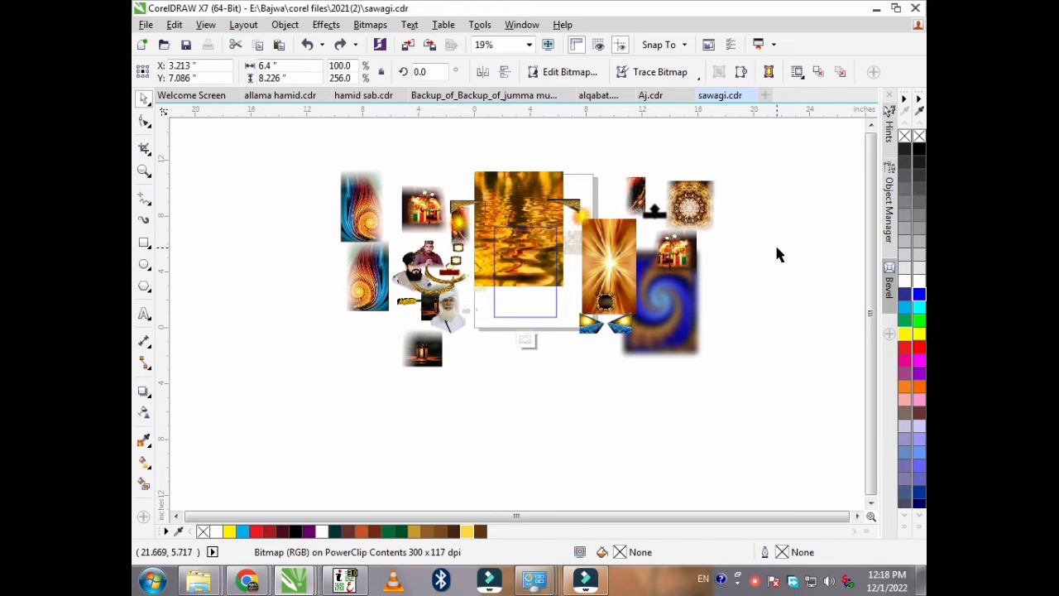
key("ctrl+z")
key("ctrl+z")
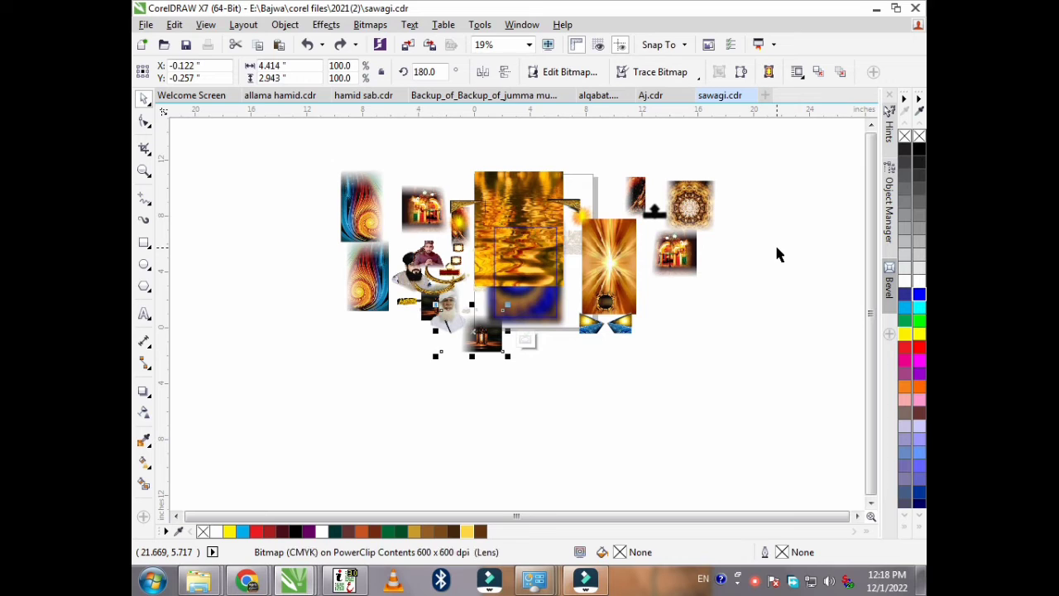
key("ctrl+z")
key("ctrl+z")
key("ctrl+z")
key("ctrl+z")
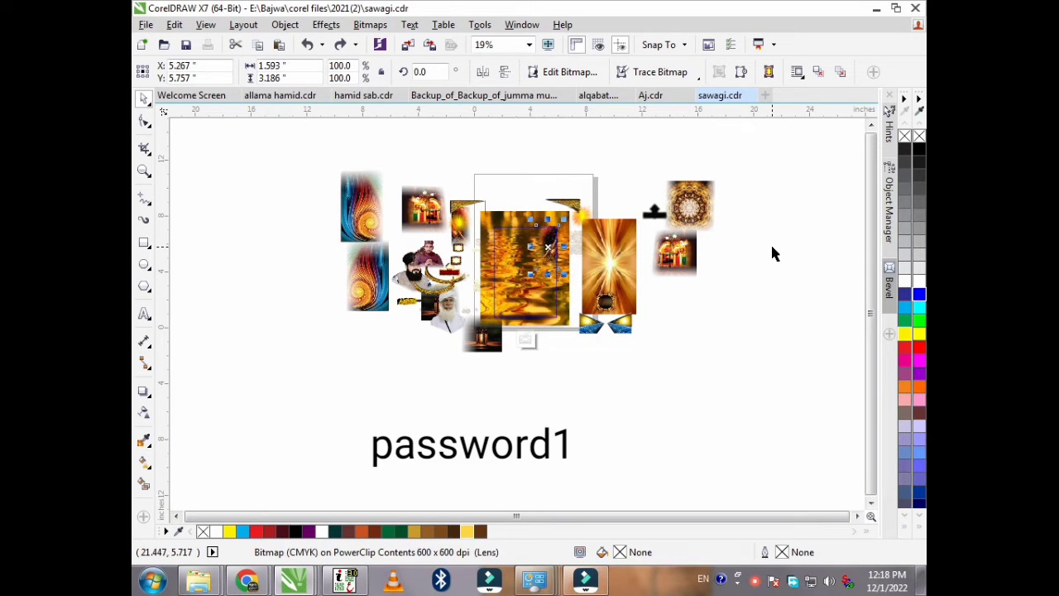
Step: Undo the moves of the left dark red fractal piece, both blue-and-orange fractal swirls and the two yellow sunbursts
key("ctrl+z")
key("ctrl+z")
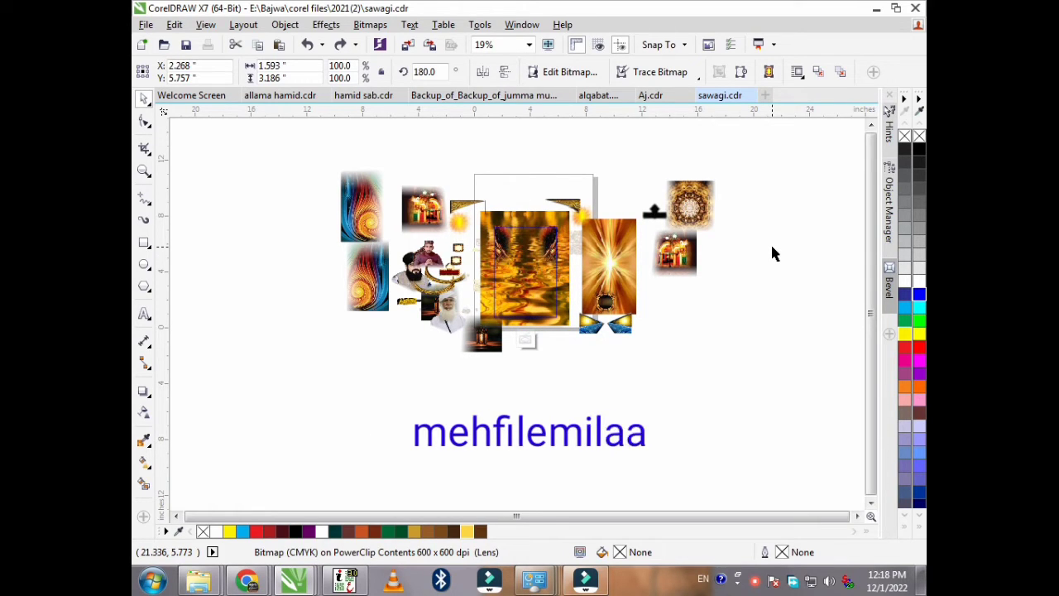
key("ctrl+z")
key("ctrl+z")
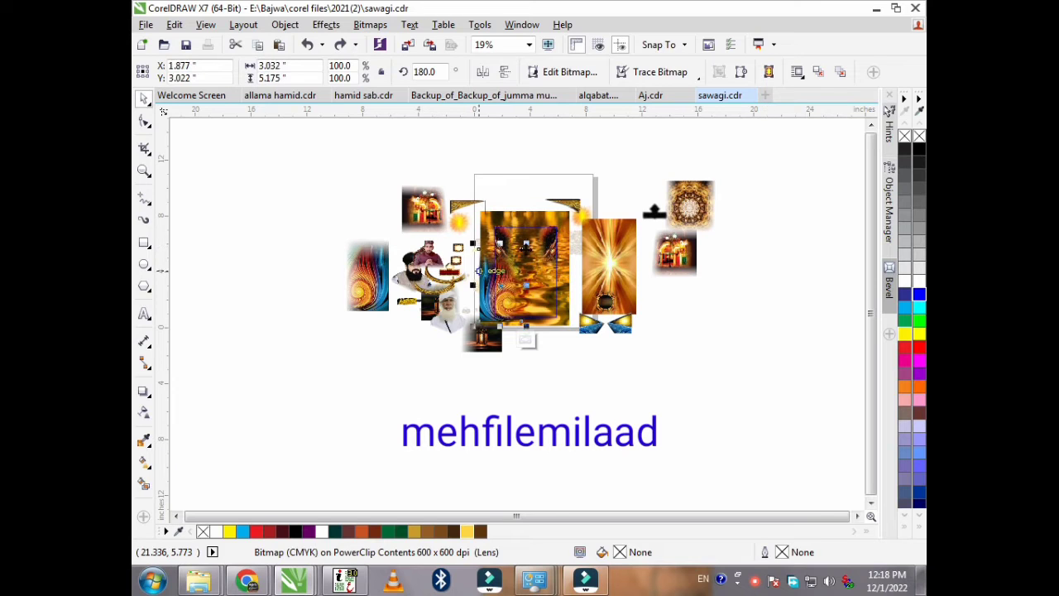
scroll(526, 250, "up", 1)
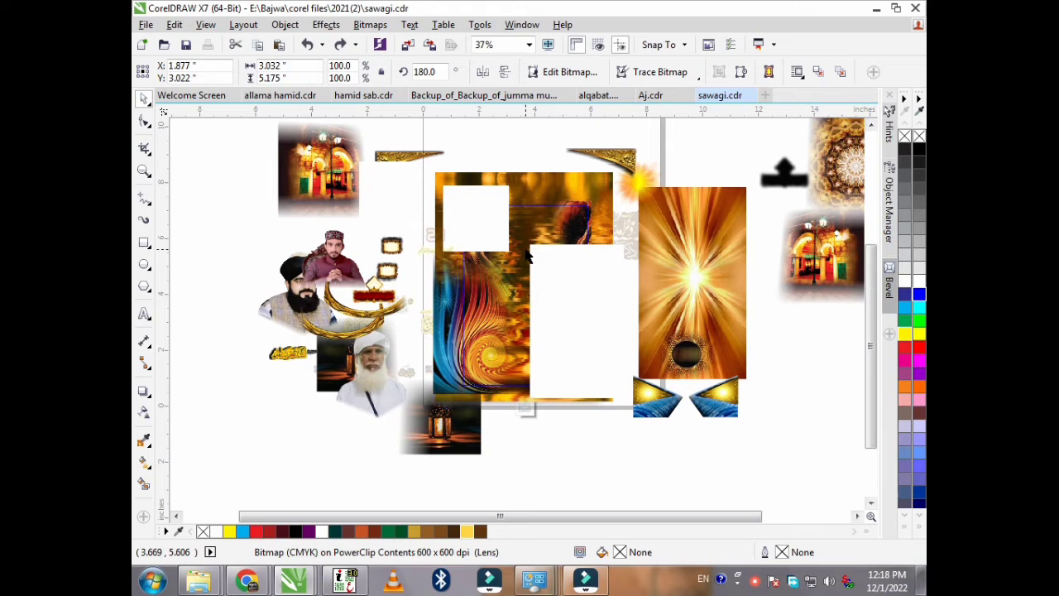
key("ctrl+z")
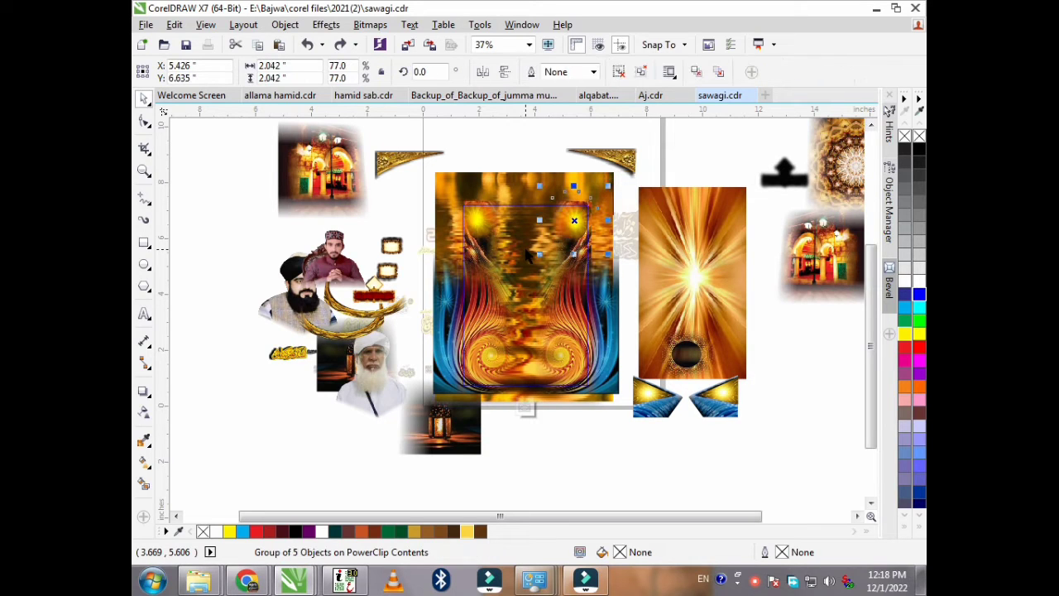
Step: Undo the moves of the gold corner ornaments, the round mandala and the black silhouette beneath it
key("ctrl+z")
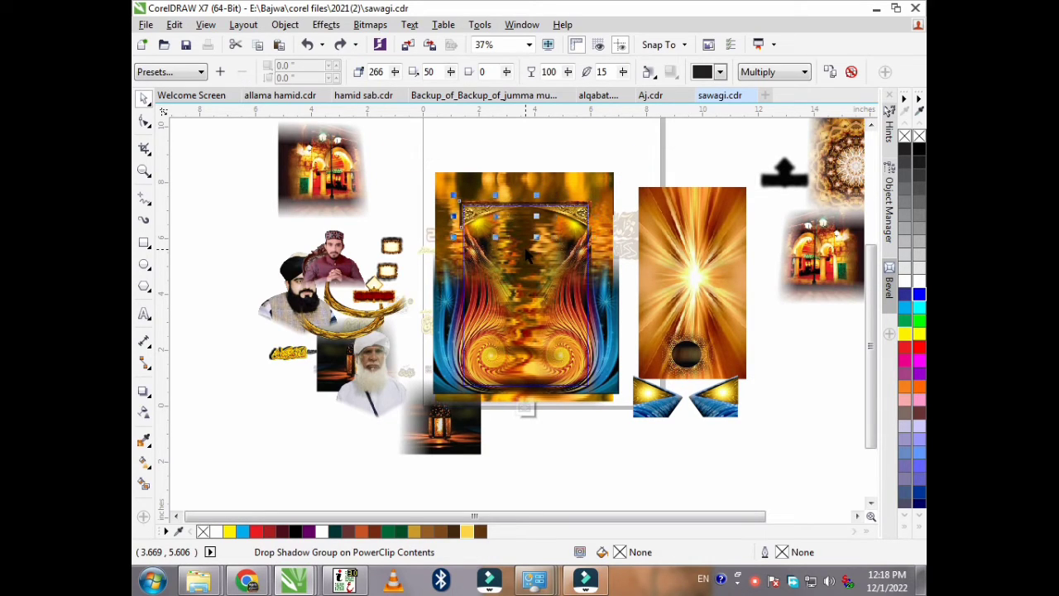
left_click_drag(527, 257, 527, 246)
key("ctrl+z")
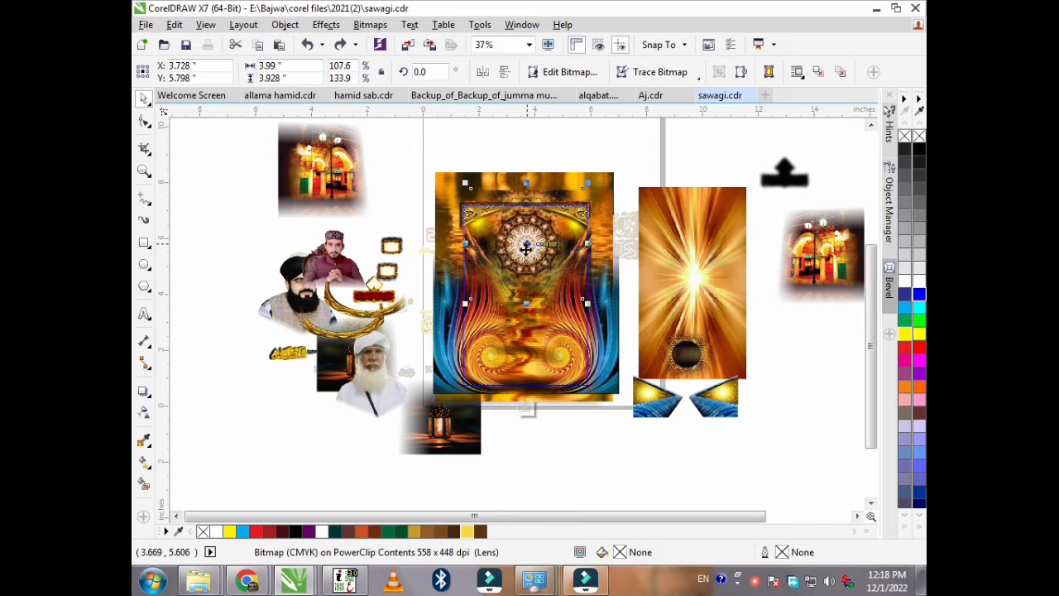
key("ctrl+z")
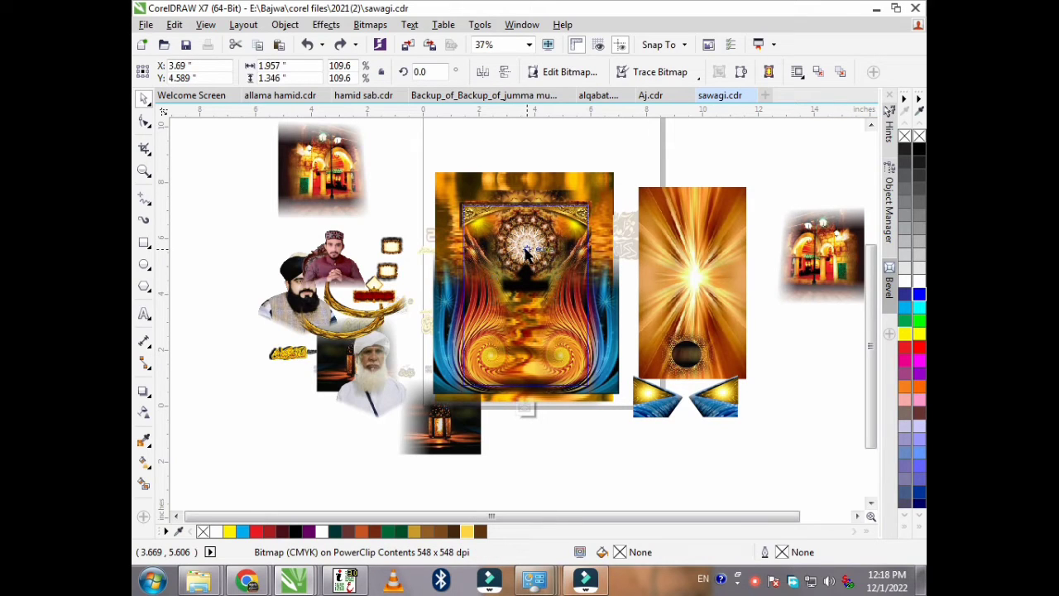
Step: Undo the moves of the two lit building images and the dark red banner at the poster's centre
key("ctrl+z")
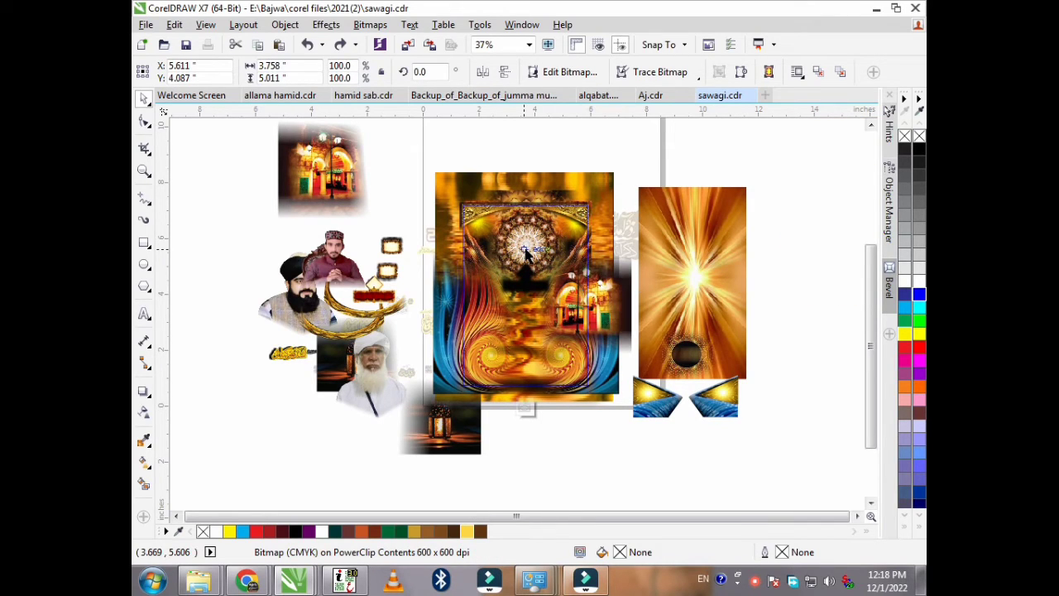
key("ctrl+z")
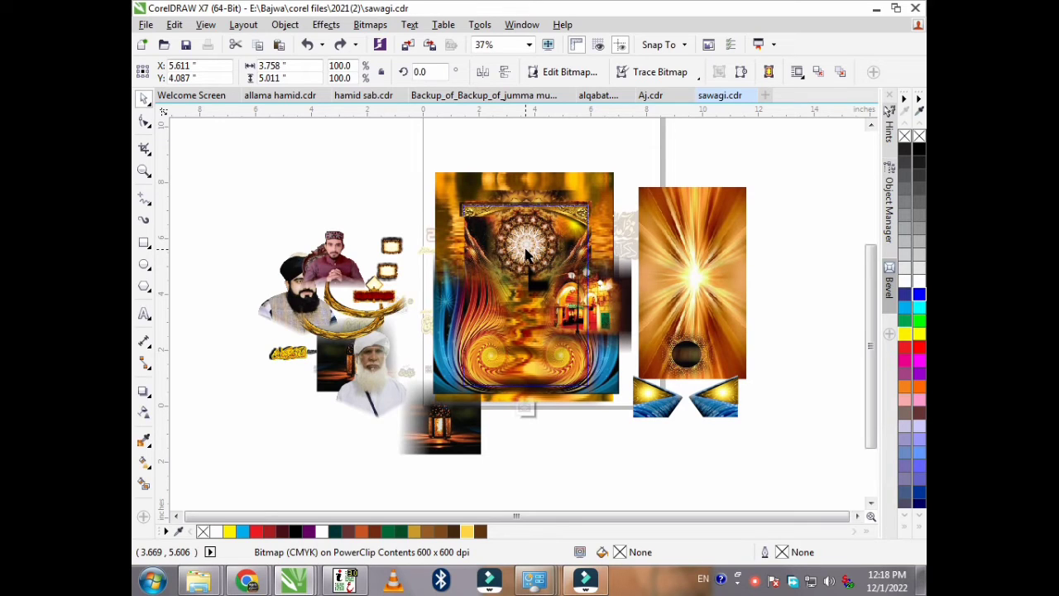
key("ctrl+z")
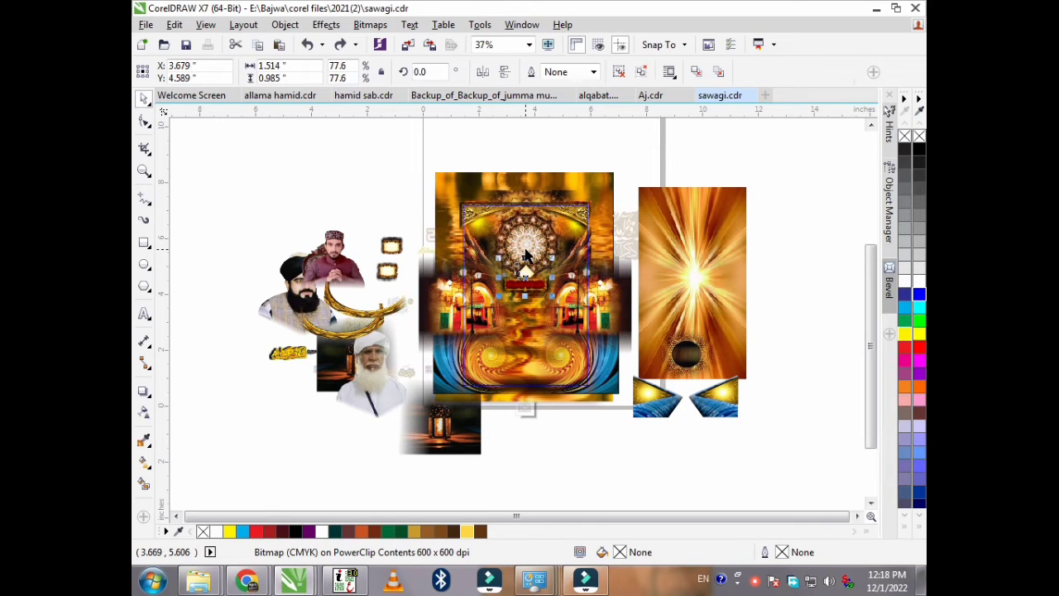
Step: Undo the moves of the two curved gold ornaments and the two small glowing frames
key("ctrl+z")
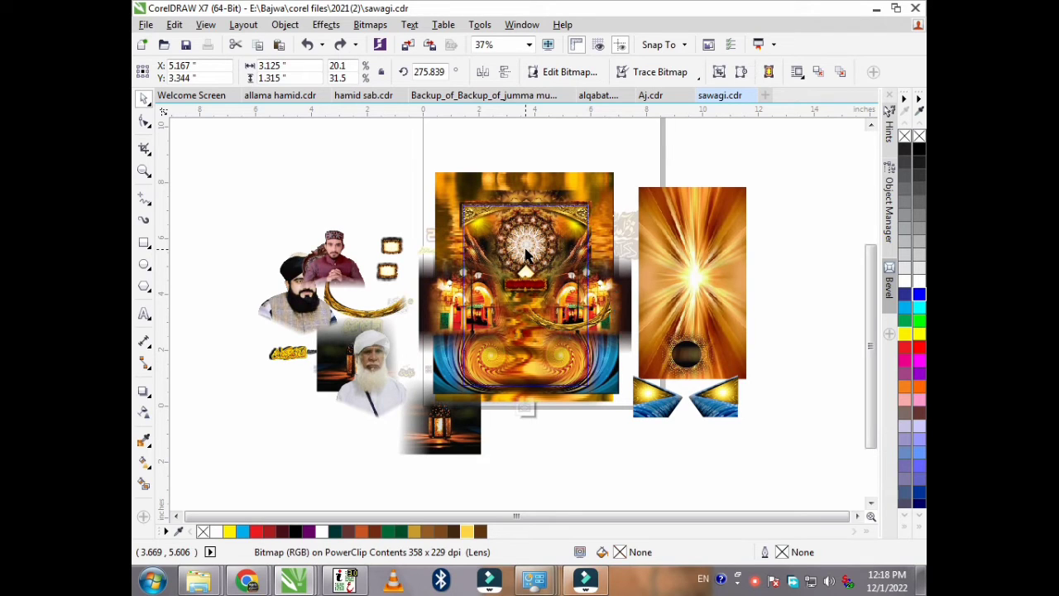
key("ctrl+z")
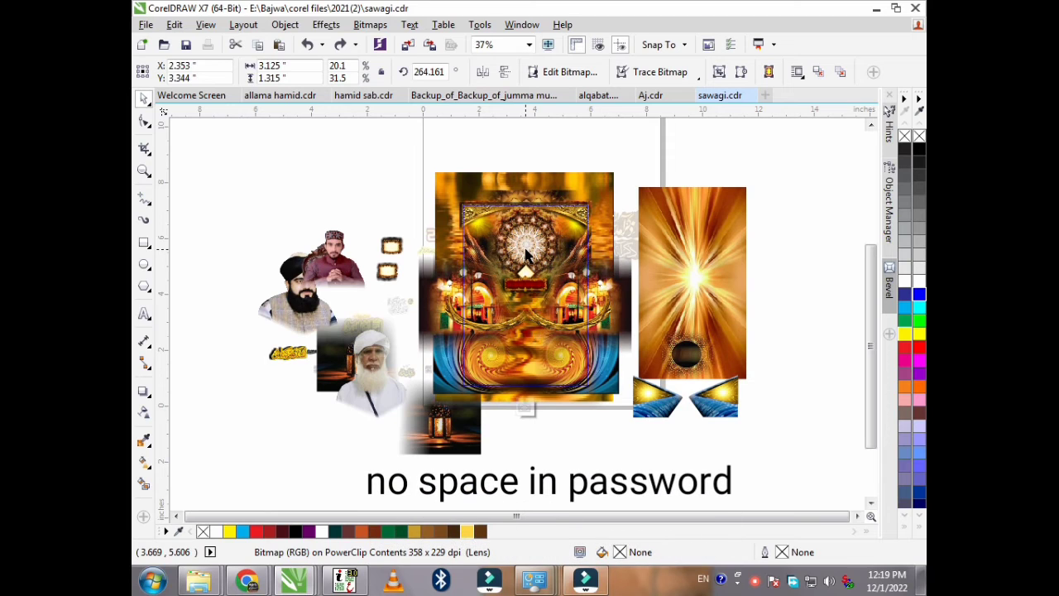
key("ctrl+z")
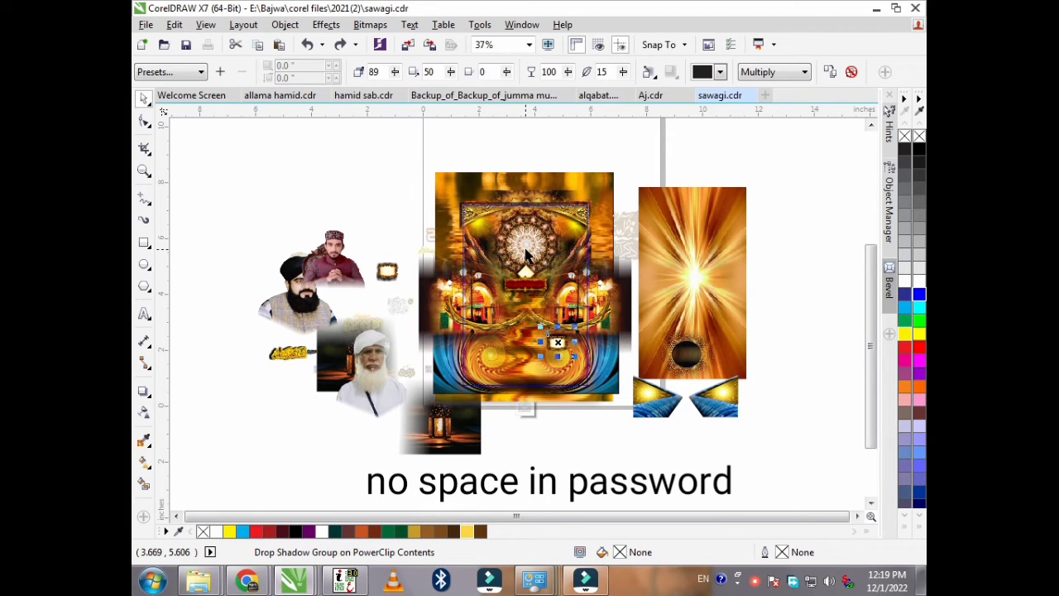
key("ctrl+z")
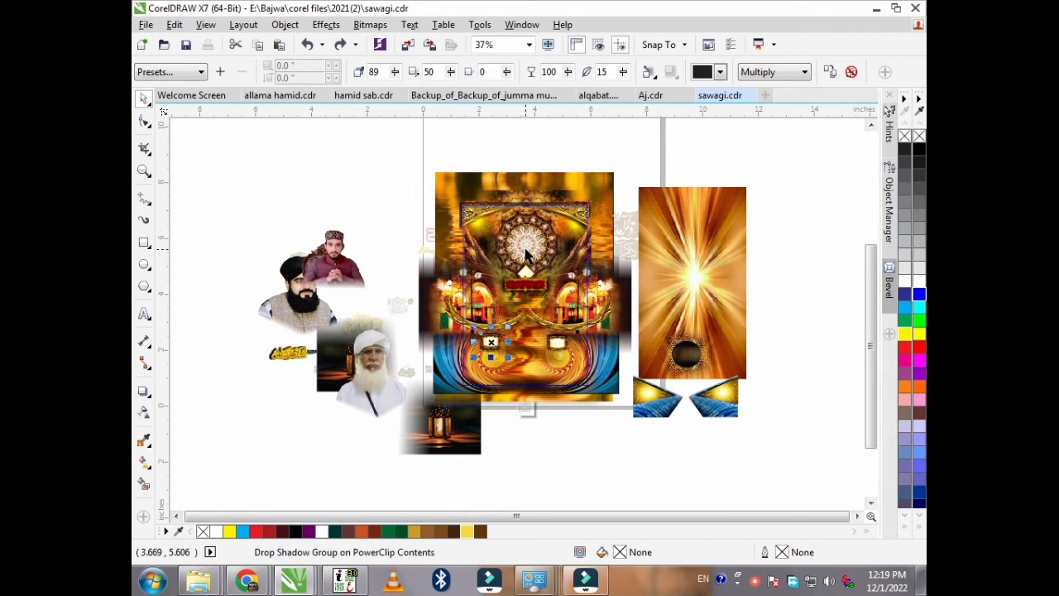
Step: Undo the moves of both lantern images, the golden light-ray image and the round dark ornament
key("ctrl+z")
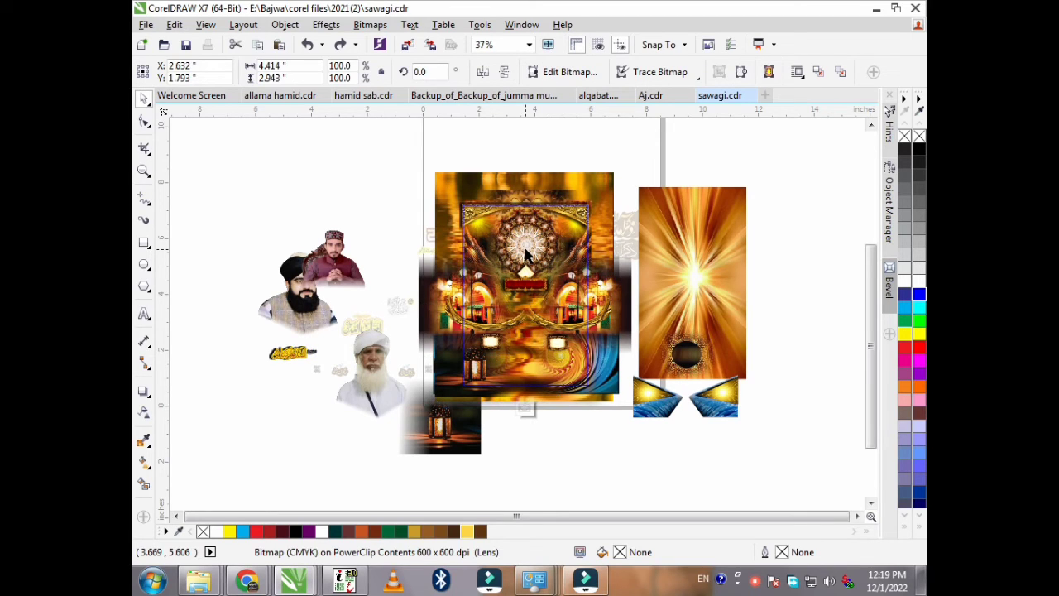
key("ctrl+z")
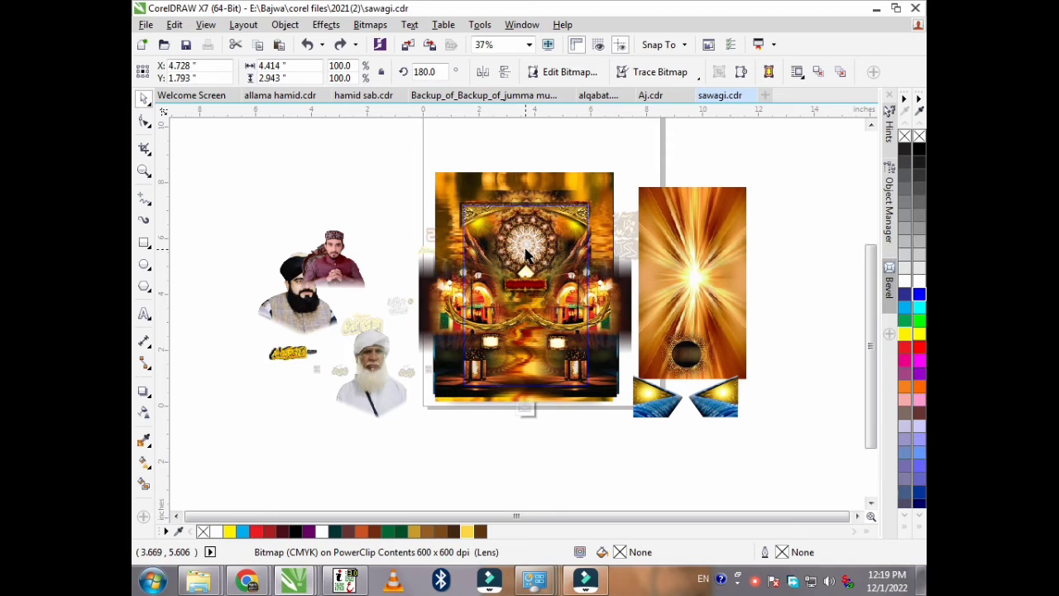
key("ctrl+z")
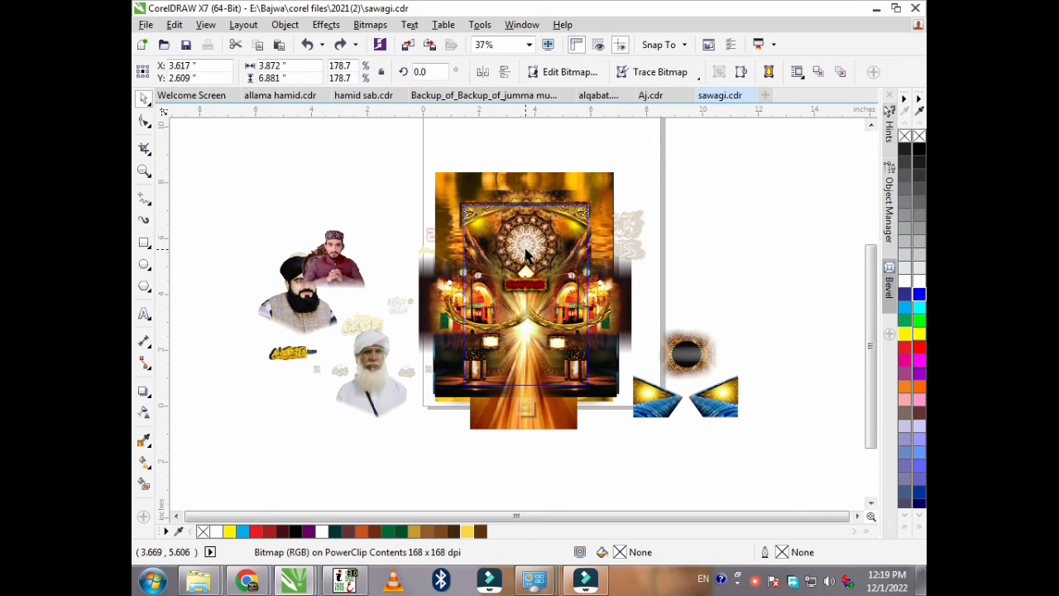
key("ctrl+z")
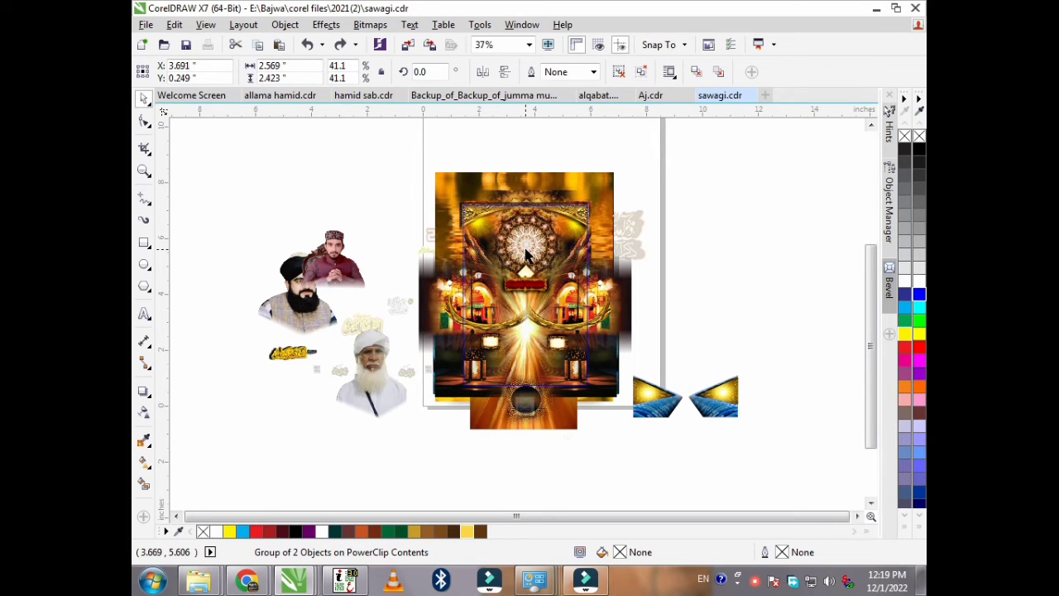
Step: Undo the moves of the blue-and-gold corner pieces, three portraits and bottom yellow lettering, back to before the PowerClip editing
key("ctrl+z")
key("ctrl+z")
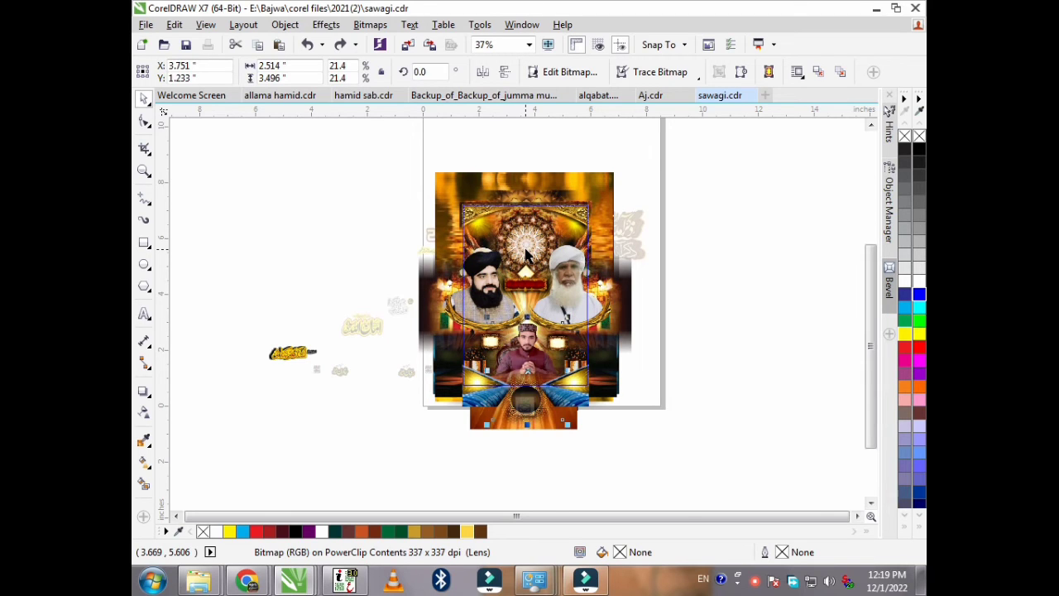
key("ctrl+z")
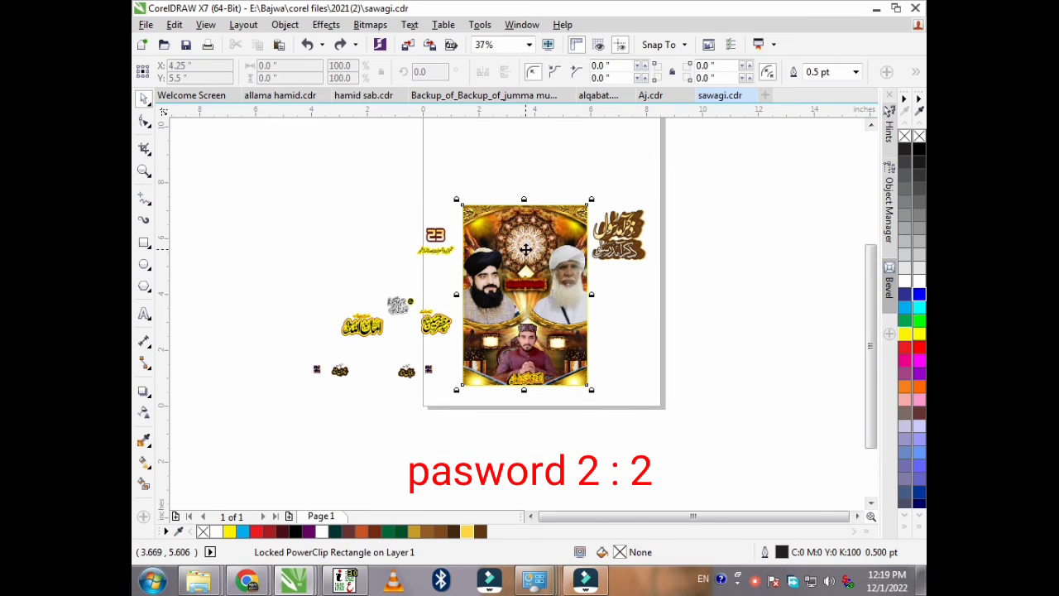
Step: Undo the moves of the calligraphy titles, the date 23 and the name lettering back onto the poster, and clear the selection
key("ctrl+z")
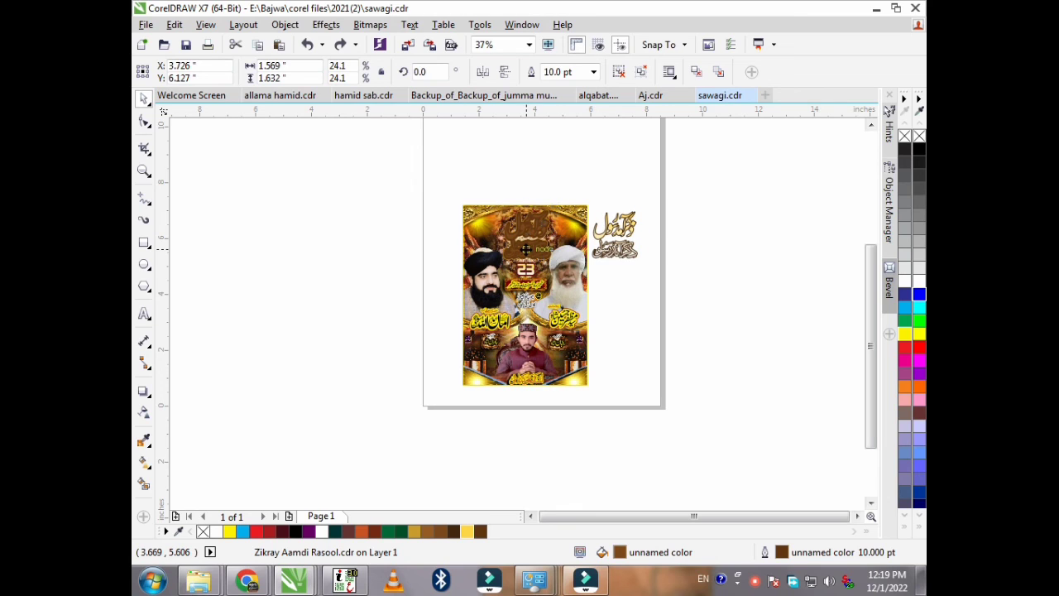
key("ctrl+z")
key("ctrl+z")
key("ctrl+z")
key("ctrl+z")
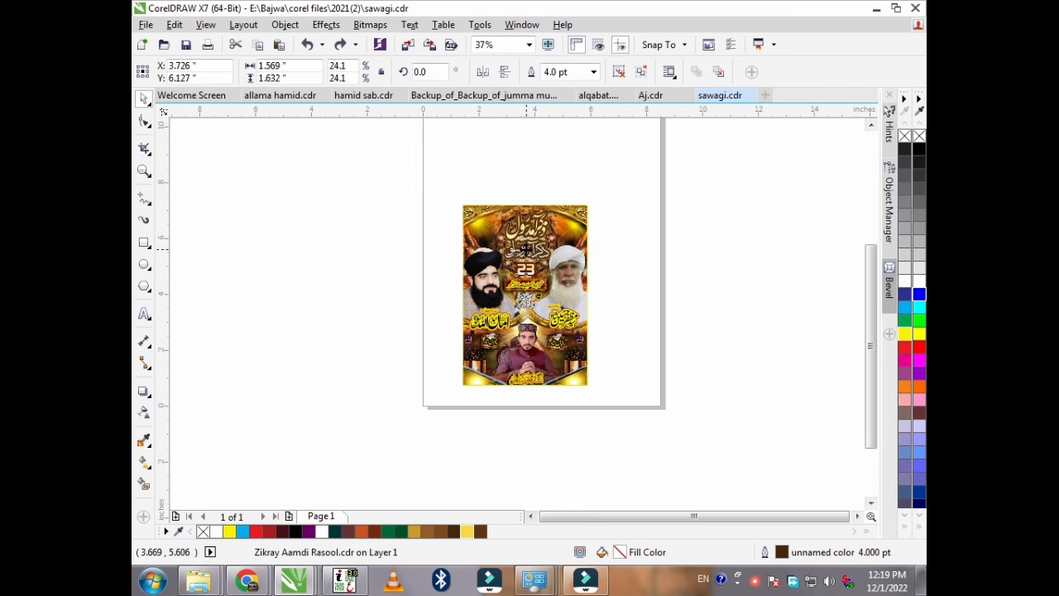
left_click(364, 311)
left_click(308, 268)
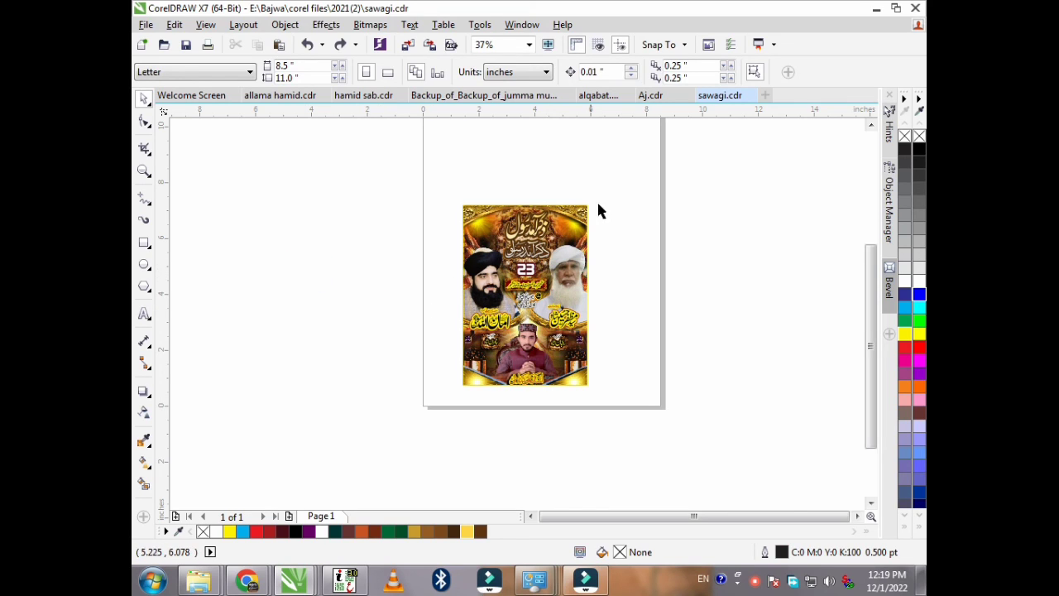